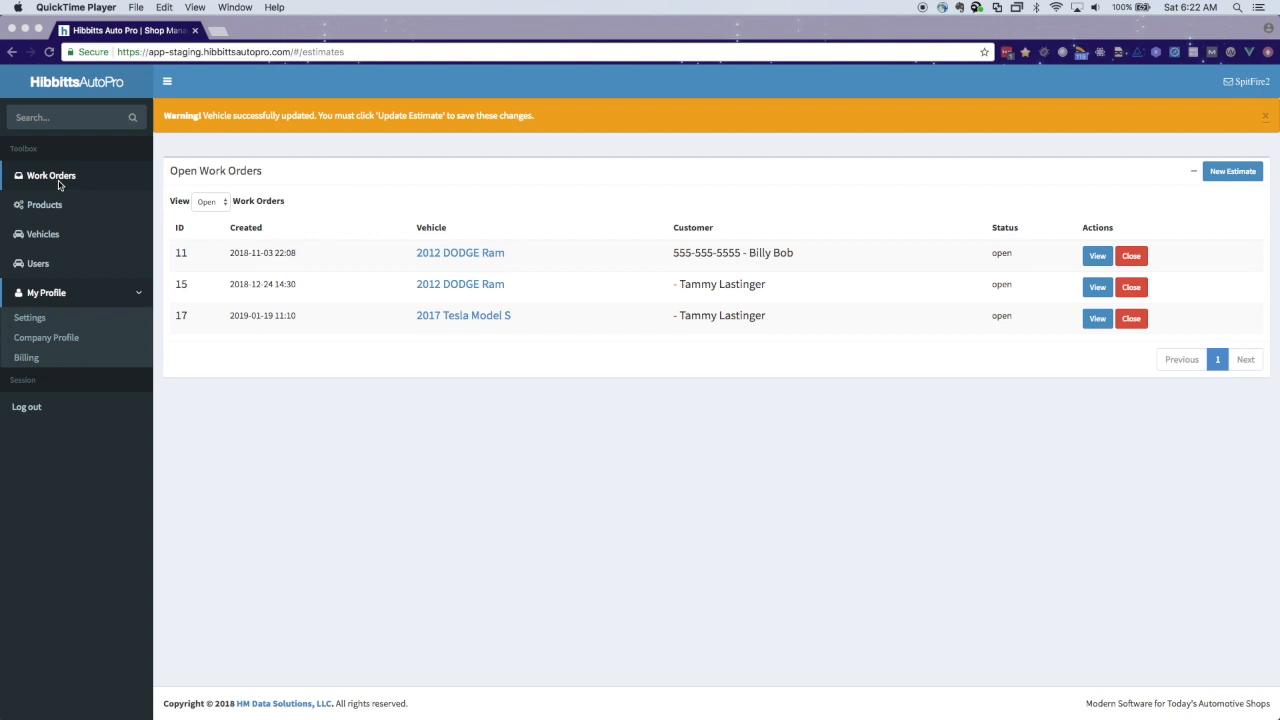
- Start a new estimate from the open work orders list
{"action": "left_click", "coordinate": [58, 184]}
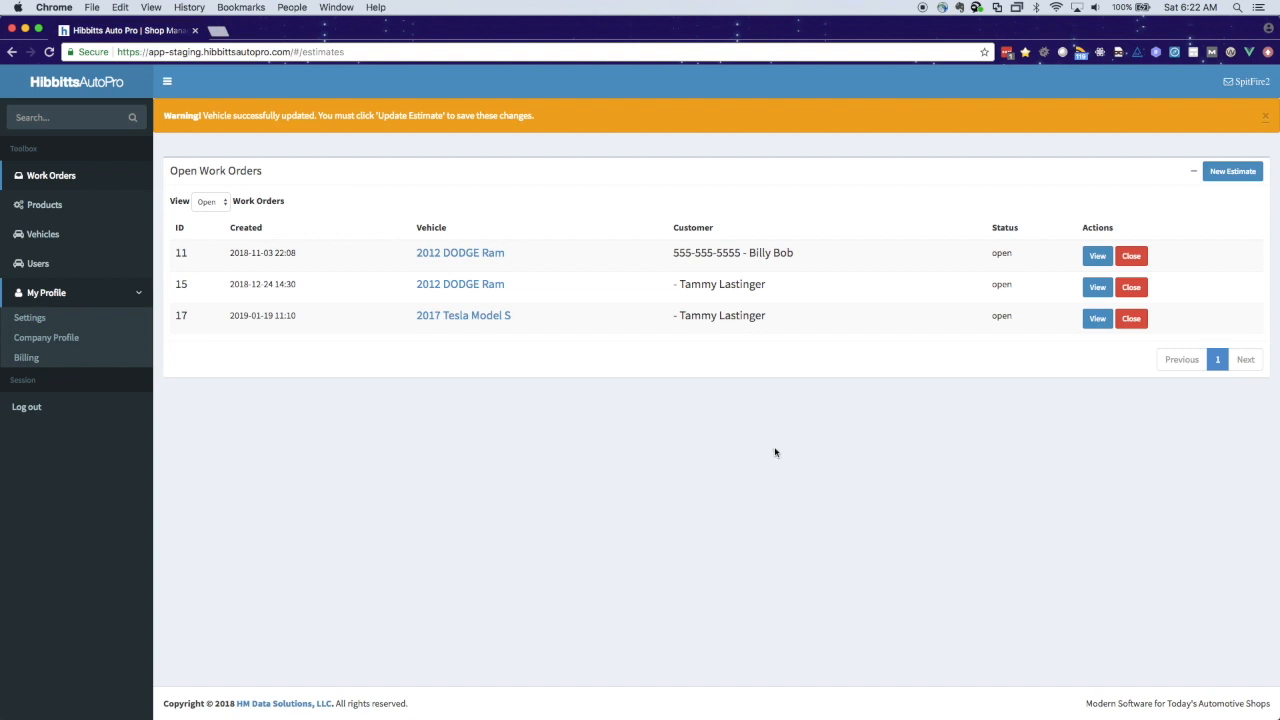
{"action": "left_click", "coordinate": [1229, 174]}
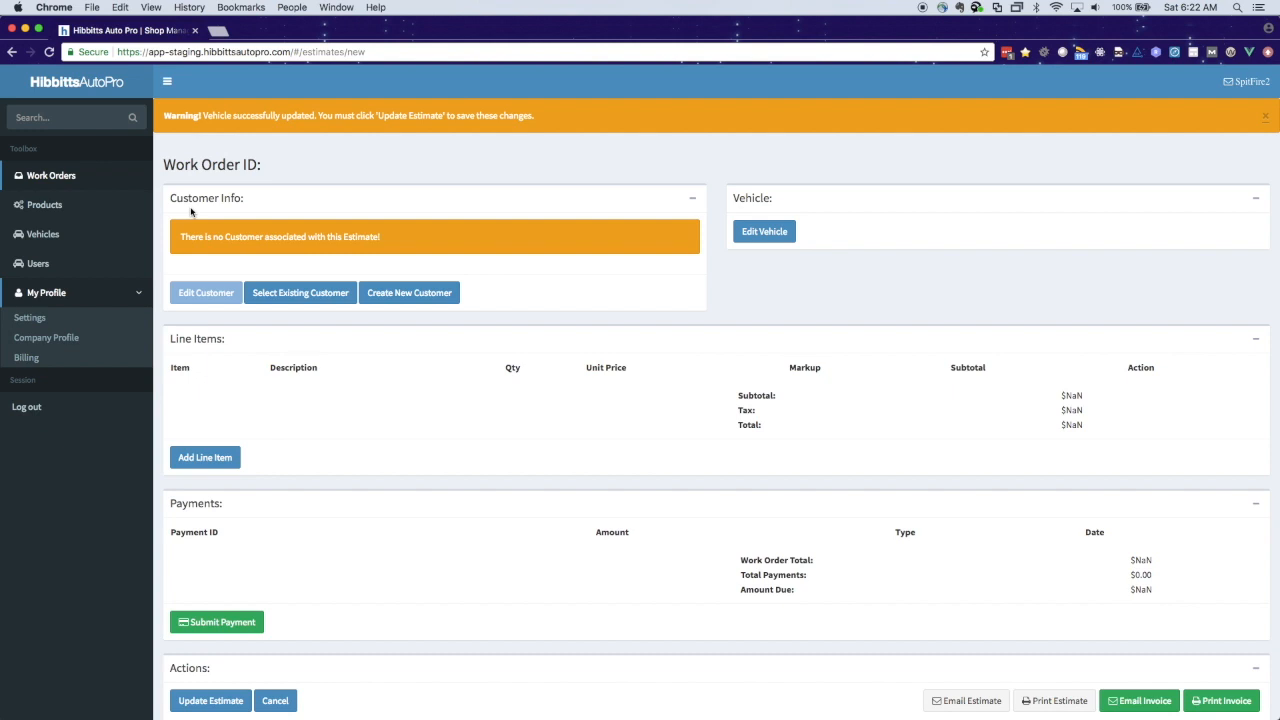
- Examine the new work order's Customer Info, Vehicle, Line Items, Payments and Actions sections
{"action": "left_click_drag", "start_coordinate": [168, 198], "coordinate": [256, 204]}
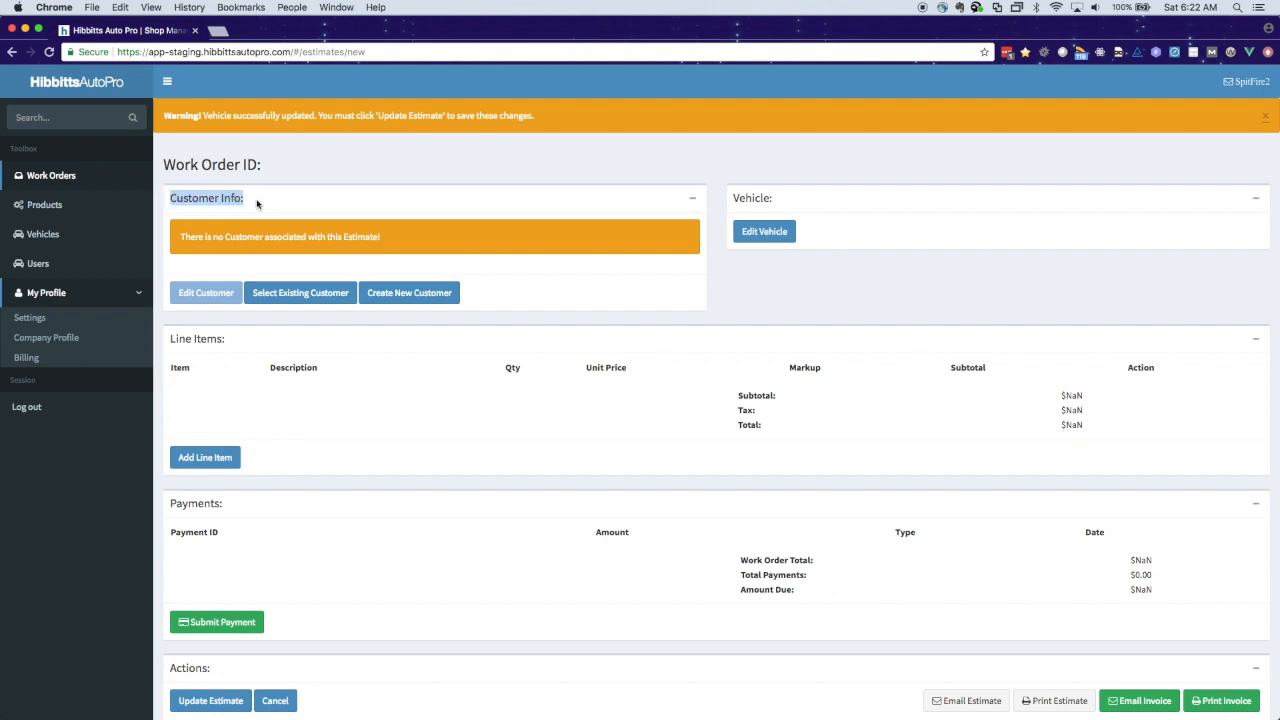
{"action": "left_click_drag", "start_coordinate": [731, 198], "coordinate": [791, 204]}
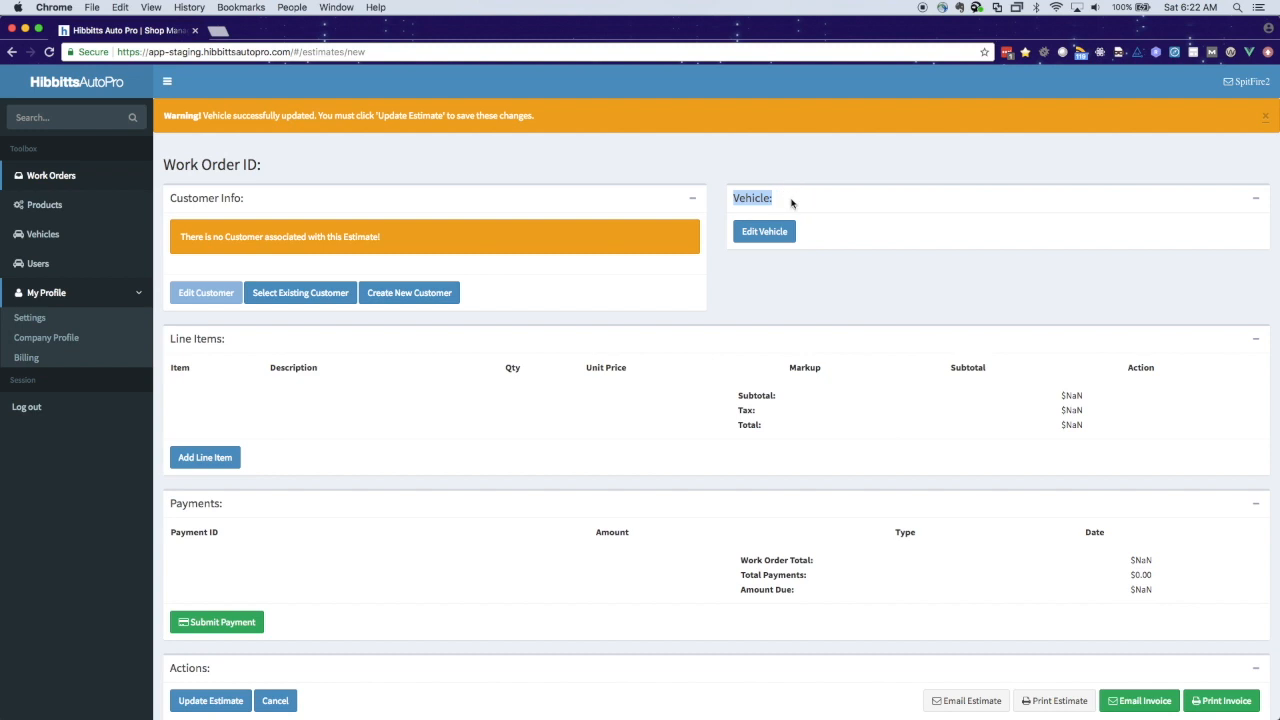
{"action": "left_click", "coordinate": [170, 338]}
{"action": "left_click_drag", "start_coordinate": [170, 338], "coordinate": [260, 346]}
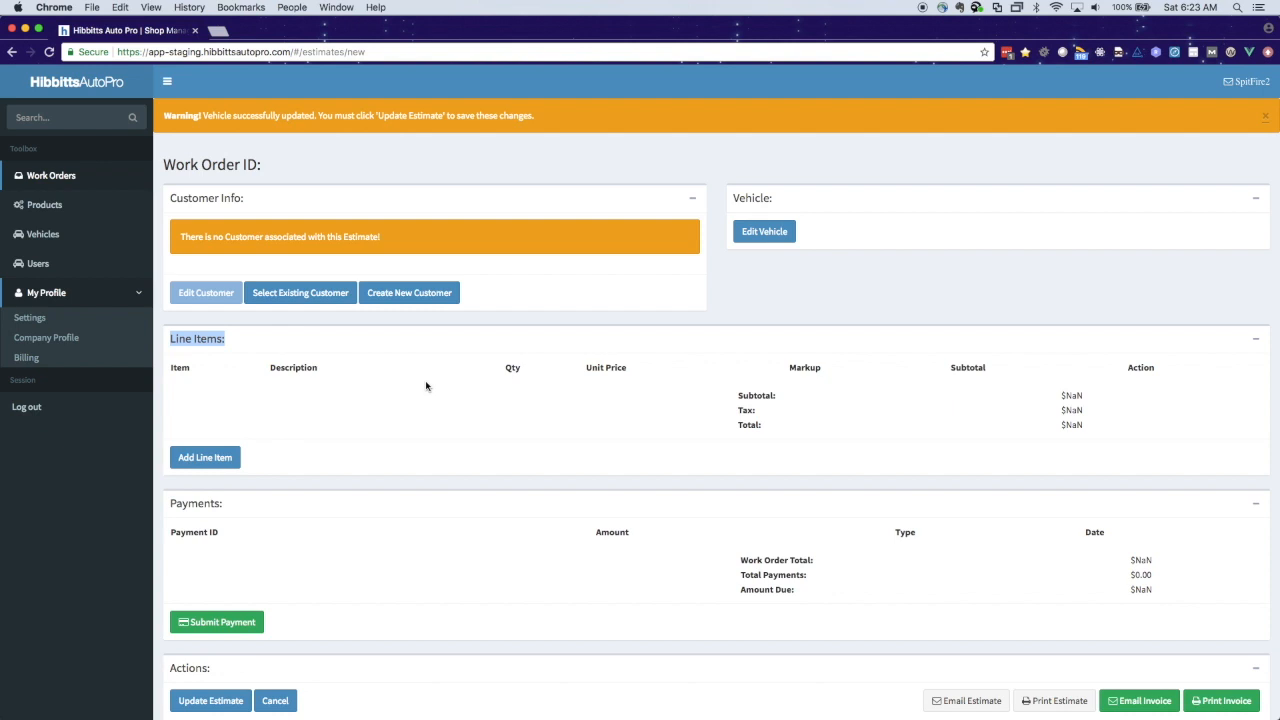
{"action": "scroll", "coordinate": [431, 449], "scroll_direction": "down", "scroll_amount": 2}
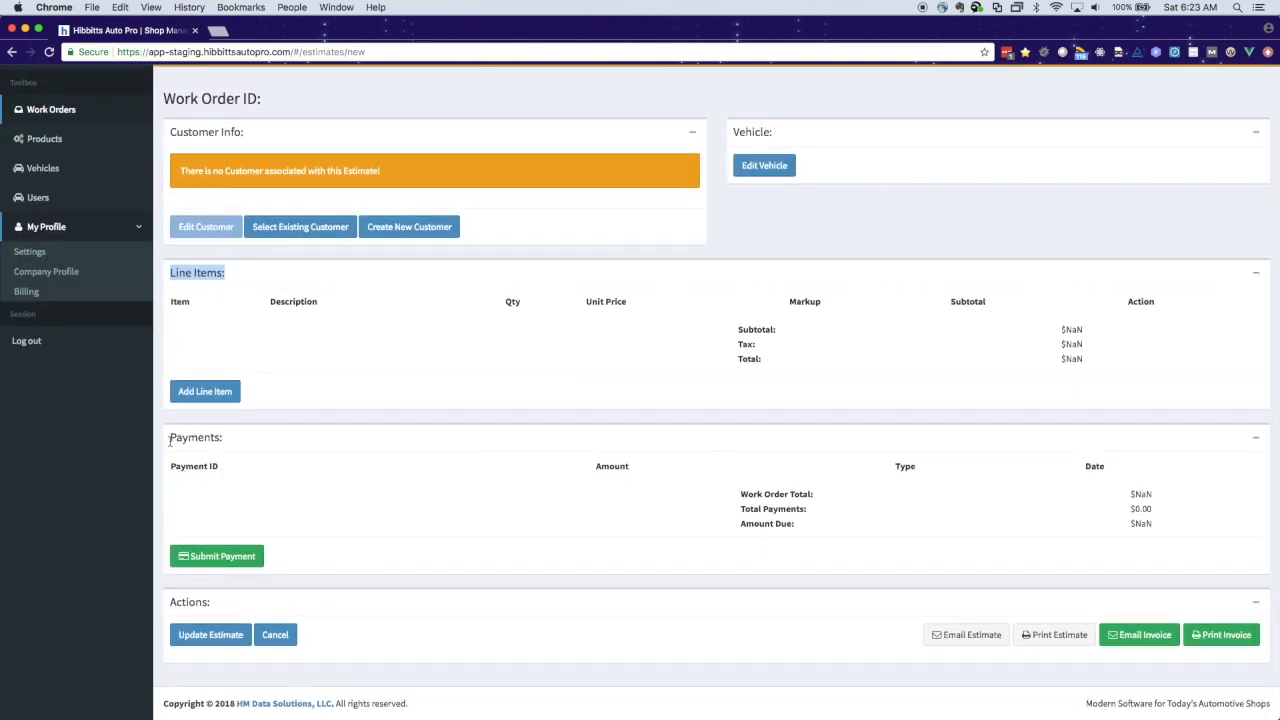
{"action": "left_click_drag", "start_coordinate": [170, 441], "coordinate": [246, 437]}
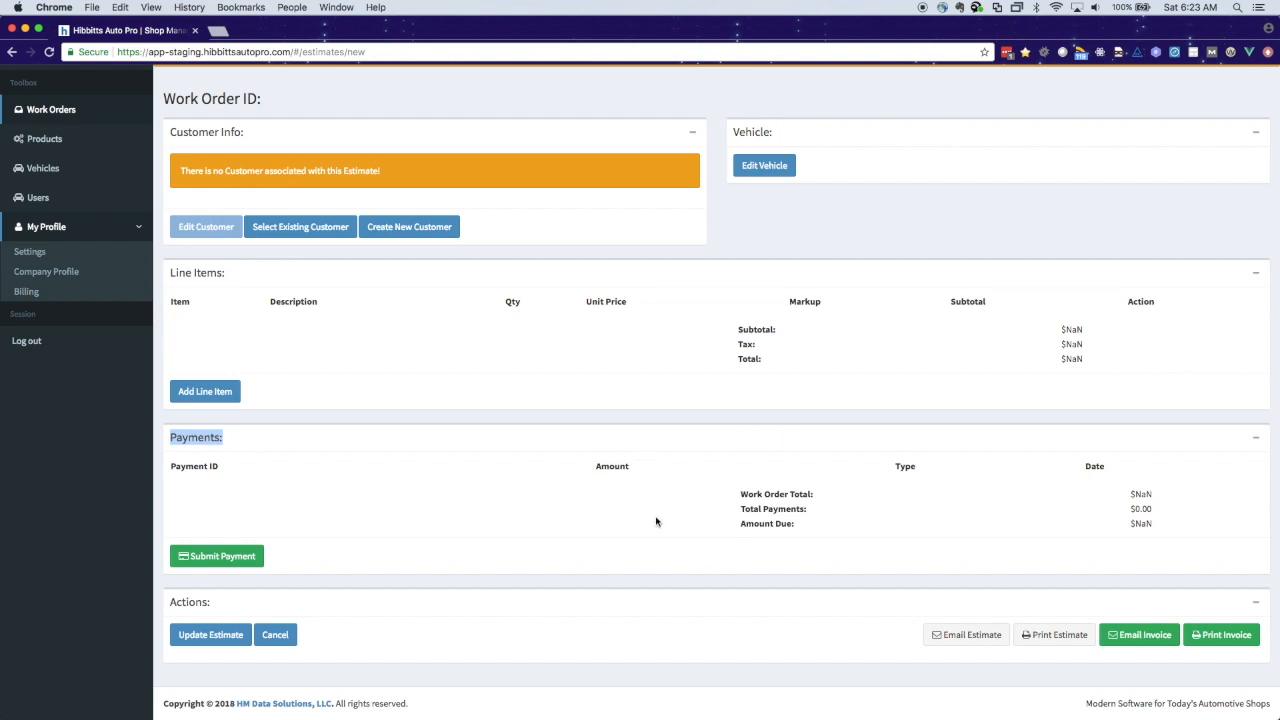
{"action": "left_click_drag", "start_coordinate": [166, 600], "coordinate": [237, 614]}
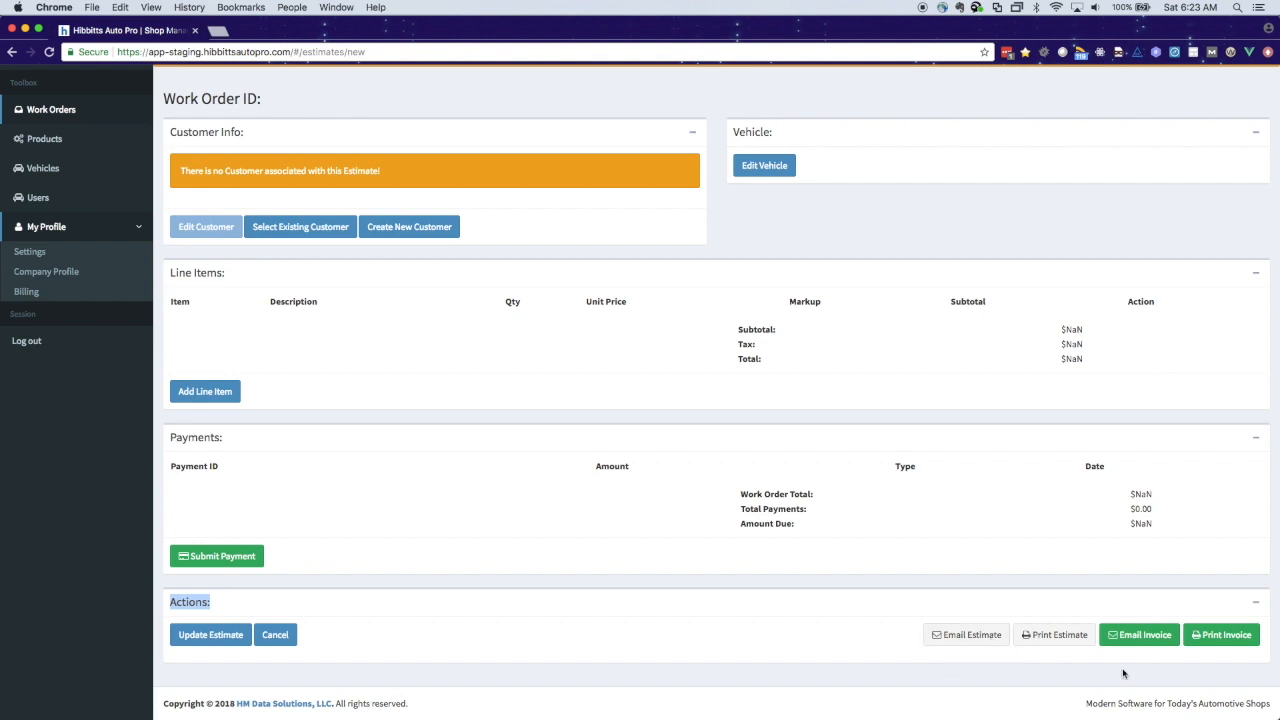
{"action": "scroll", "coordinate": [522, 632], "scroll_direction": "up", "scroll_amount": 1}
{"action": "scroll", "coordinate": [522, 632], "scroll_direction": "up", "scroll_amount": 2}
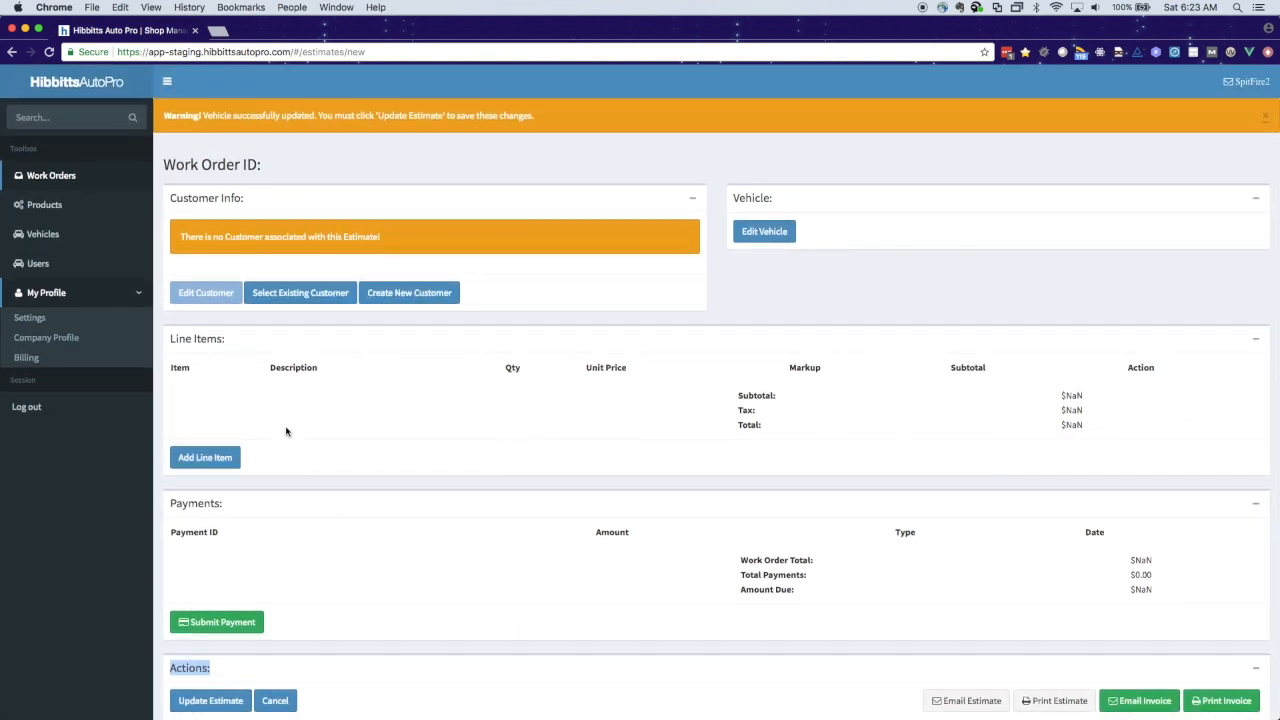
- Search the existing customers for "bi" and attach the matching customer to the estimate
{"action": "left_click", "coordinate": [310, 293]}
{"action": "left_click", "coordinate": [575, 394]}
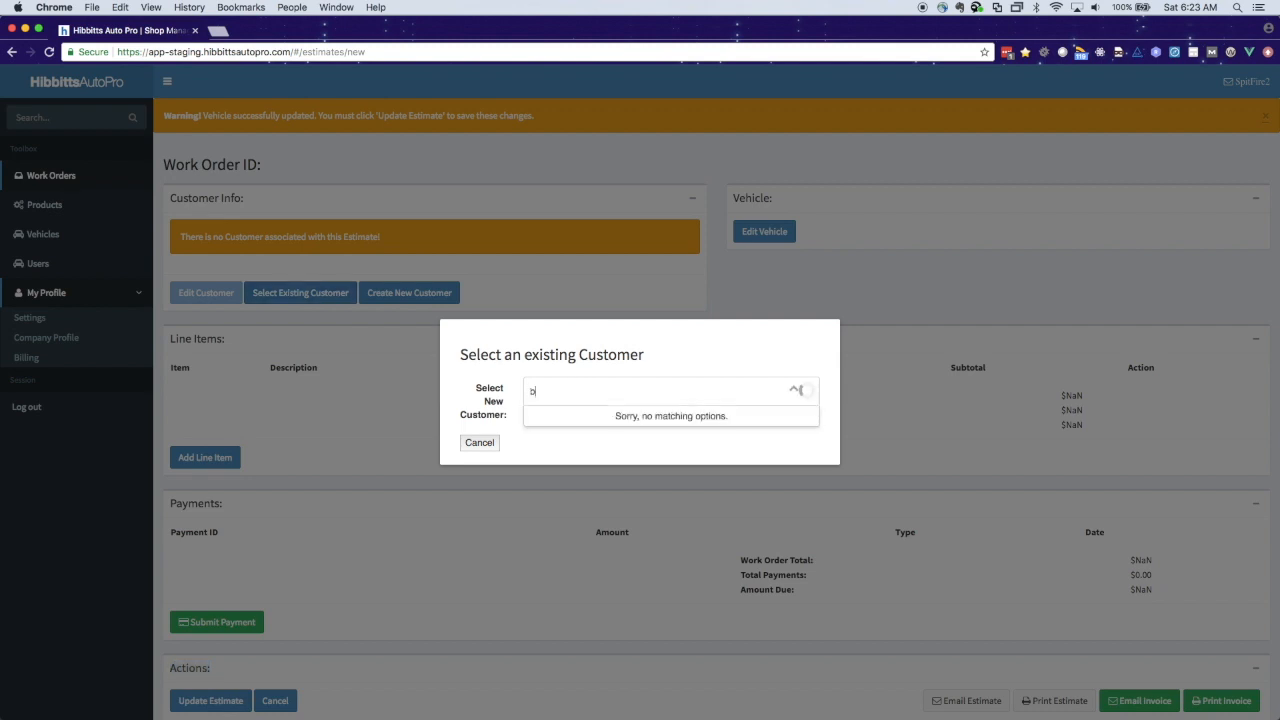
{"action": "type", "text": "bi"}
{"action": "key", "text": "Return"}
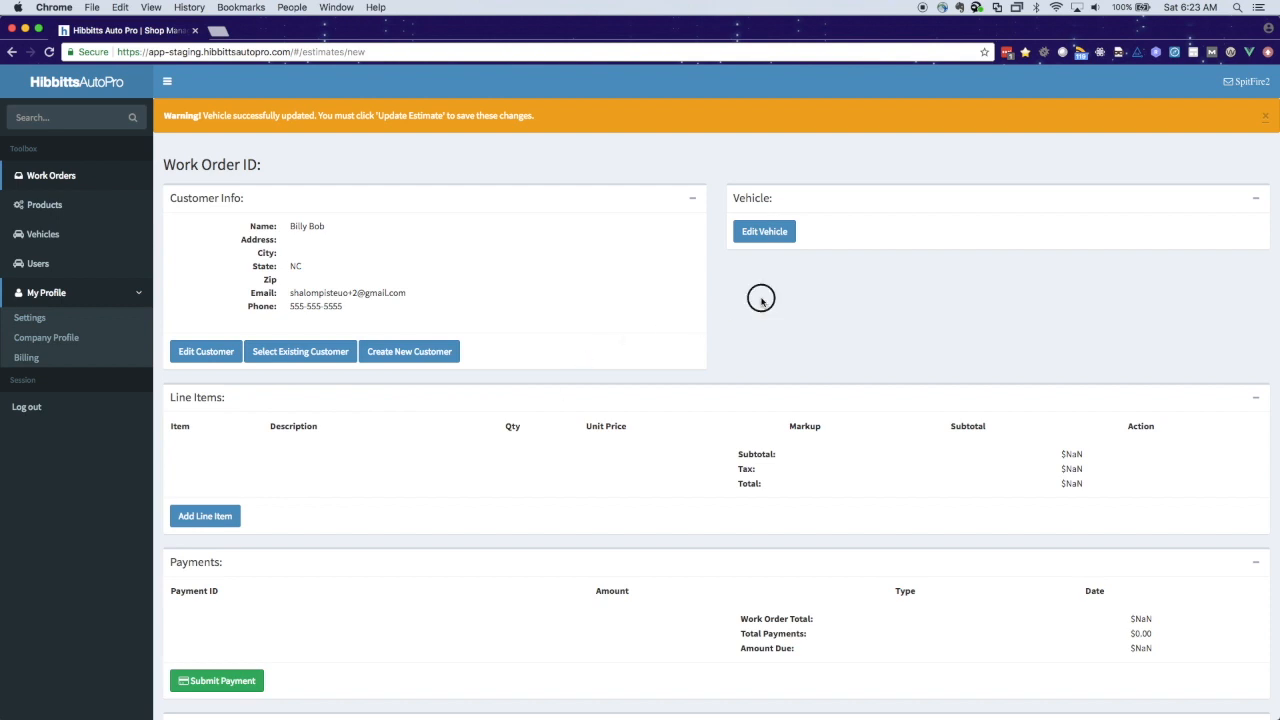
- Search the existing vehicles for "Do" and assign the 2012 DODGE Ram to the estimate
{"action": "left_click", "coordinate": [767, 235]}
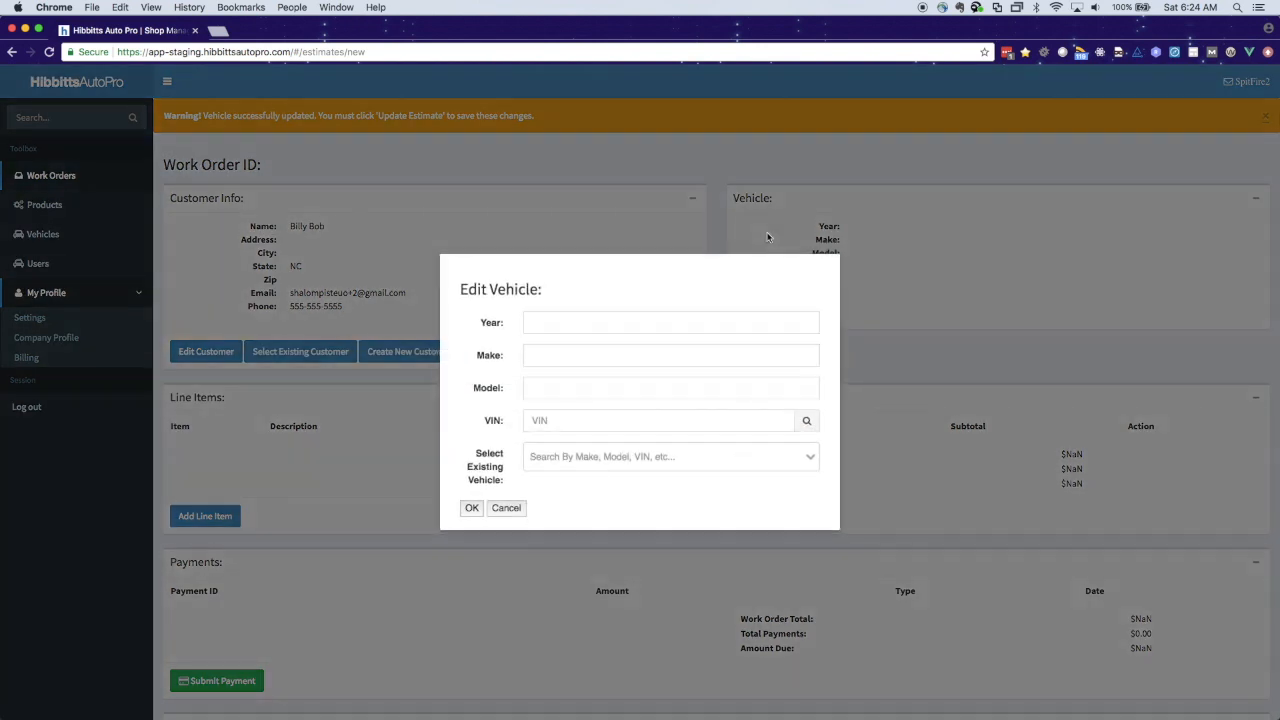
{"action": "left_click", "coordinate": [605, 456]}
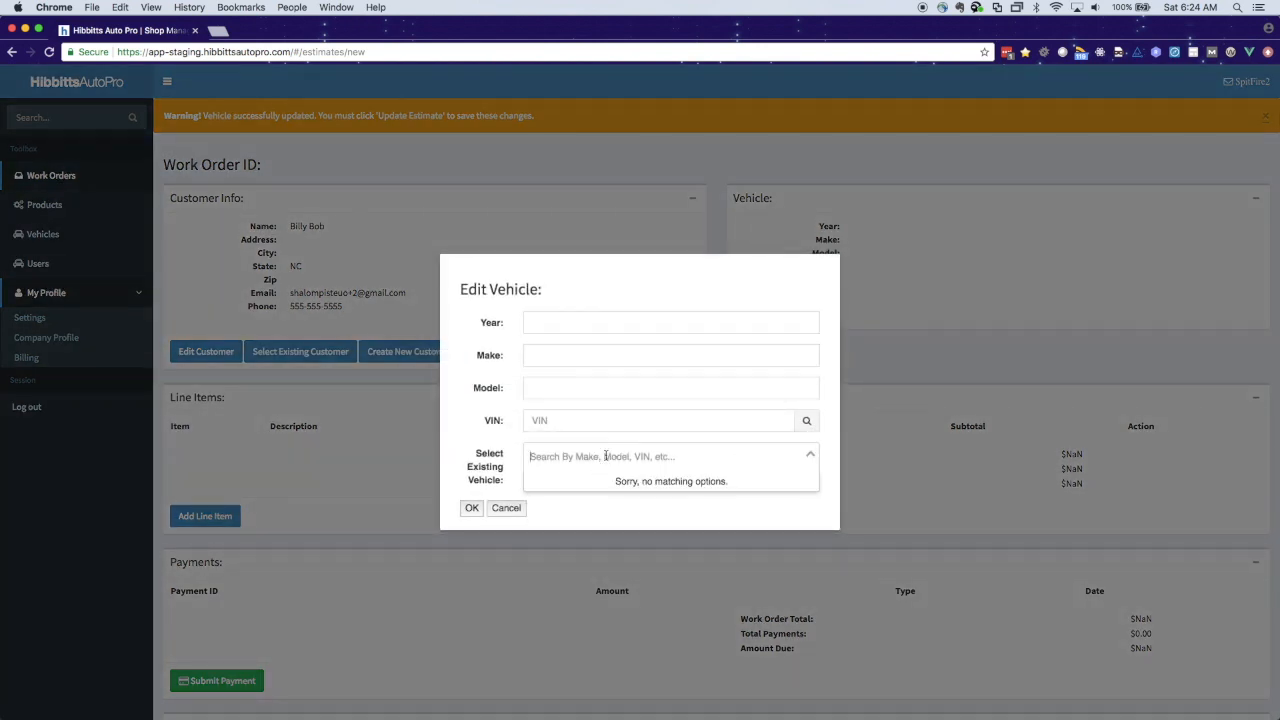
{"action": "type", "text": "Do"}
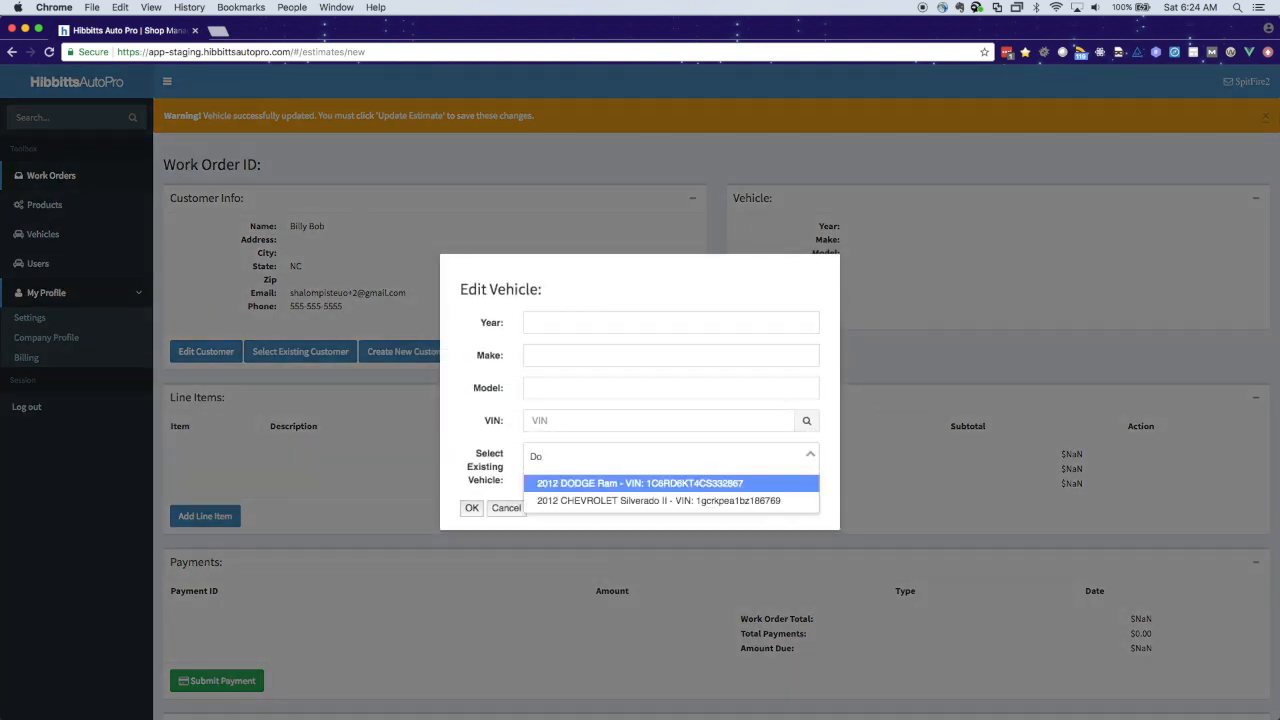
{"action": "left_click", "coordinate": [645, 484]}
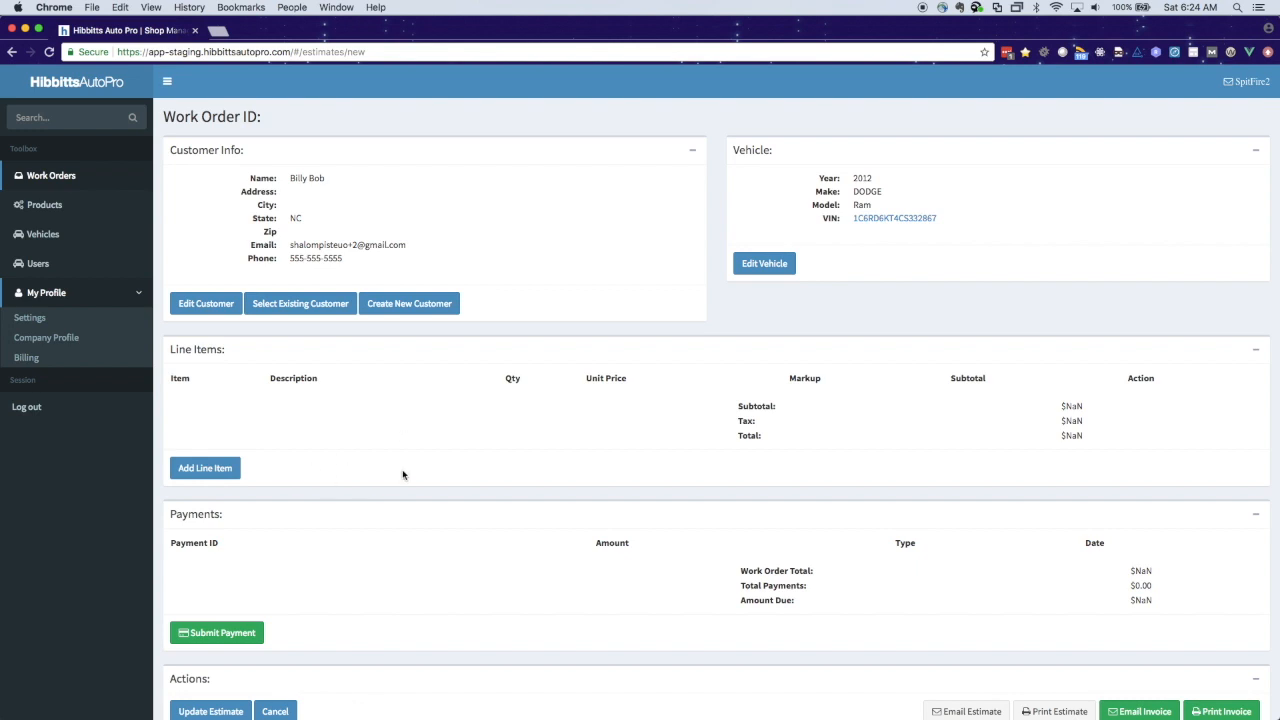
- Add the existing item Spark Plugs Replacement as a line item with quantity 8 and save the estimate
{"action": "scroll", "coordinate": [403, 472], "scroll_direction": "down", "scroll_amount": 2}
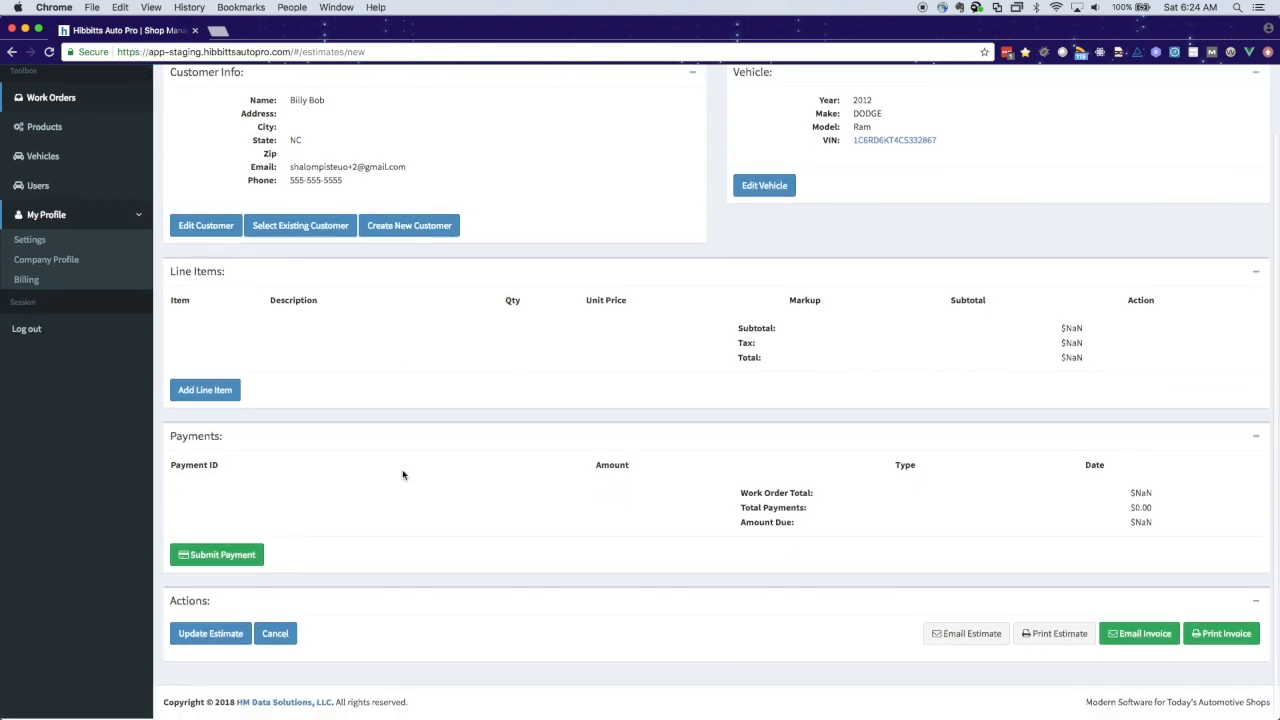
{"action": "left_click", "coordinate": [206, 395]}
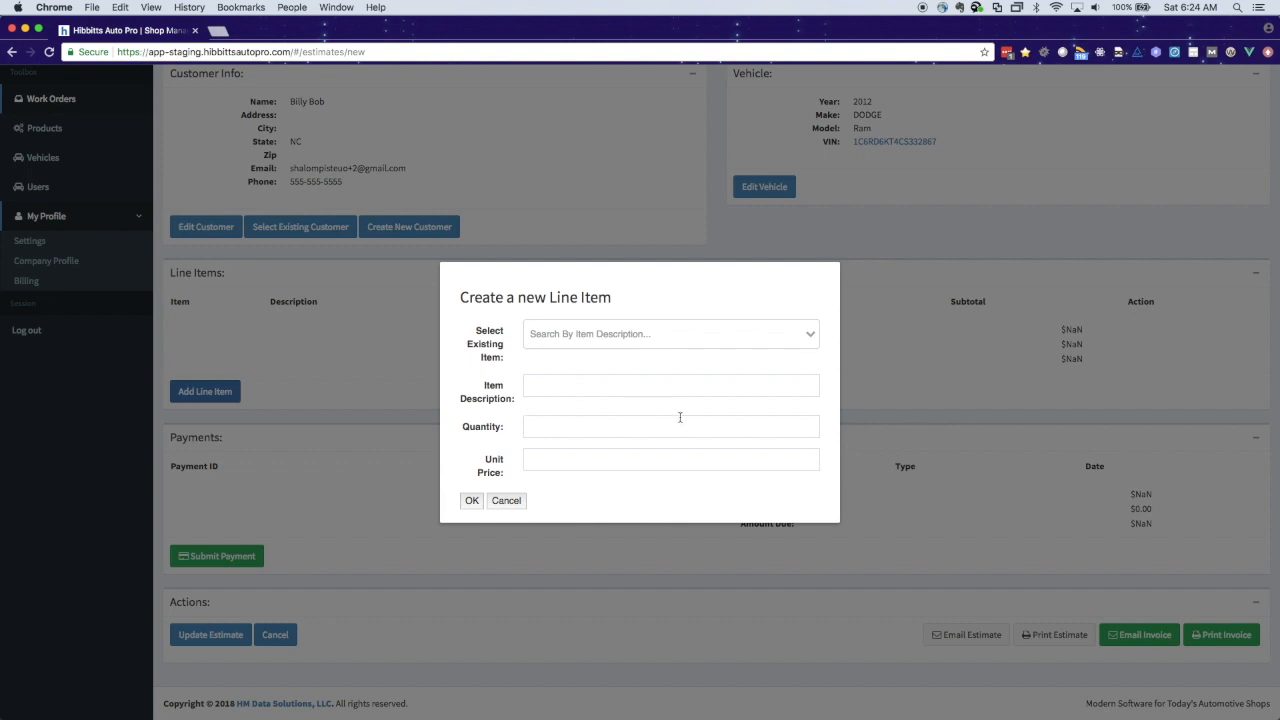
{"action": "left_click", "coordinate": [620, 338]}
{"action": "type", "text": "Sp"}
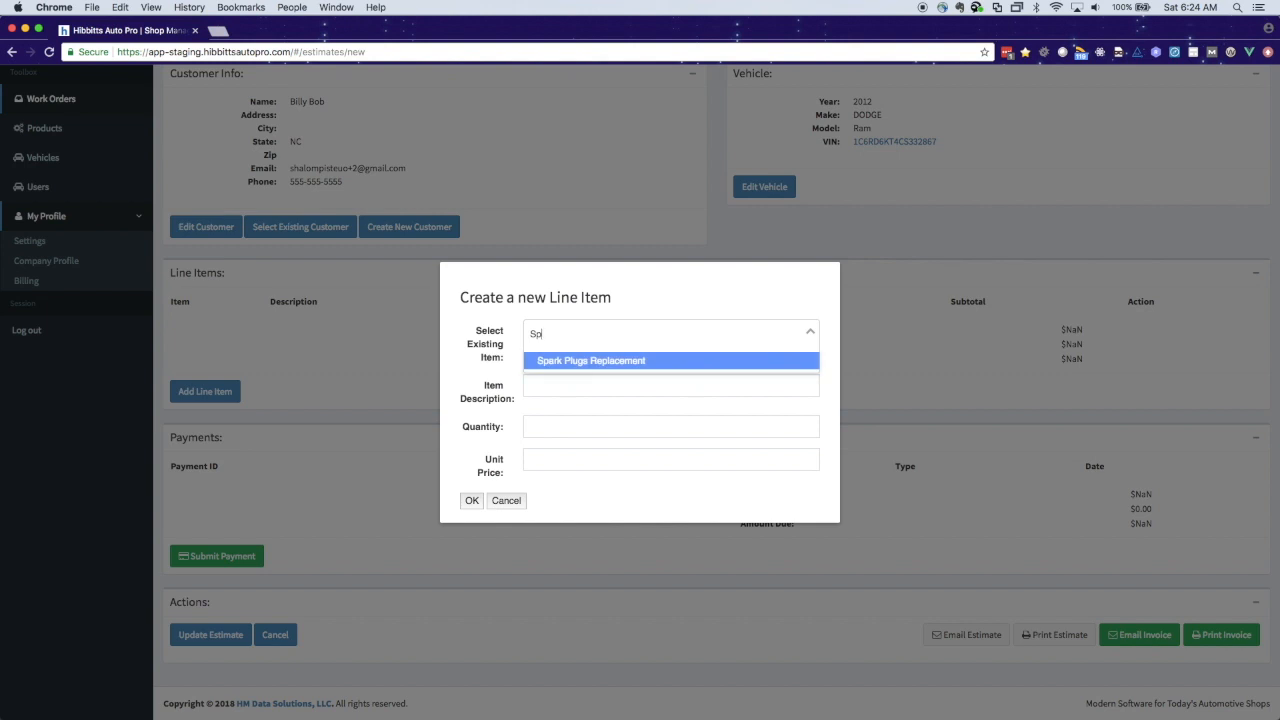
{"action": "key", "text": "Return"}
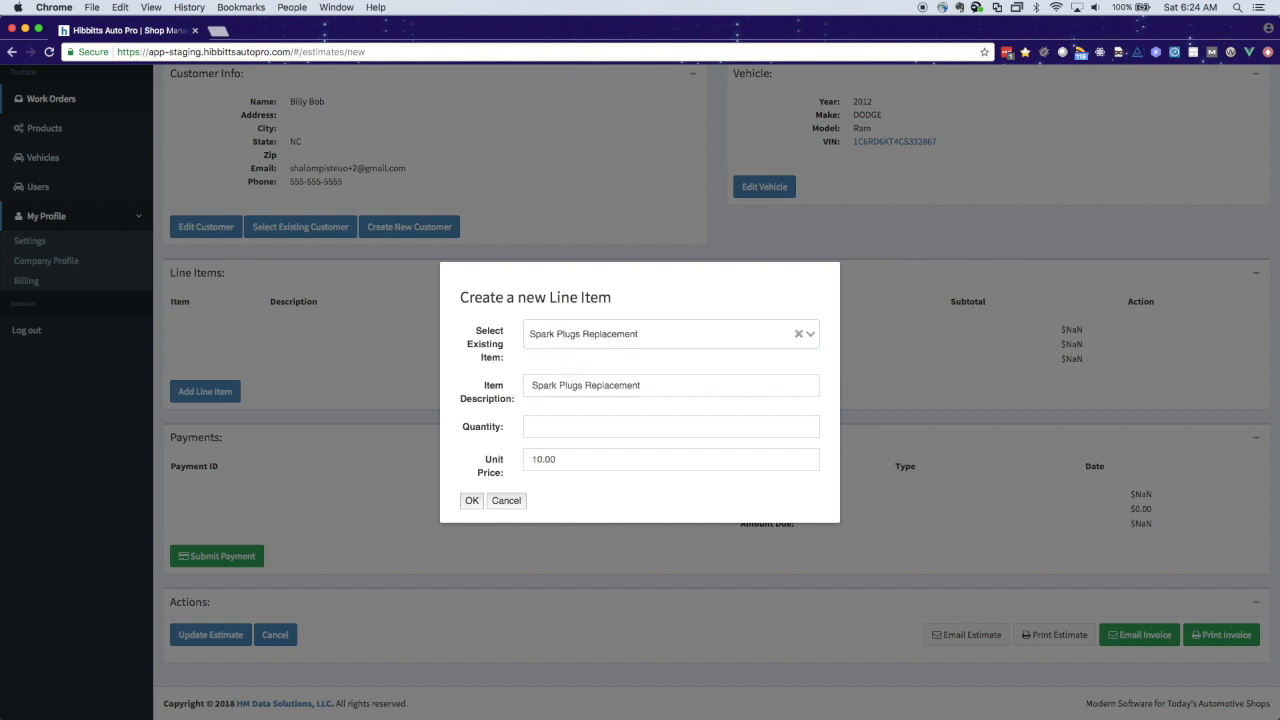
{"action": "left_click", "coordinate": [572, 428]}
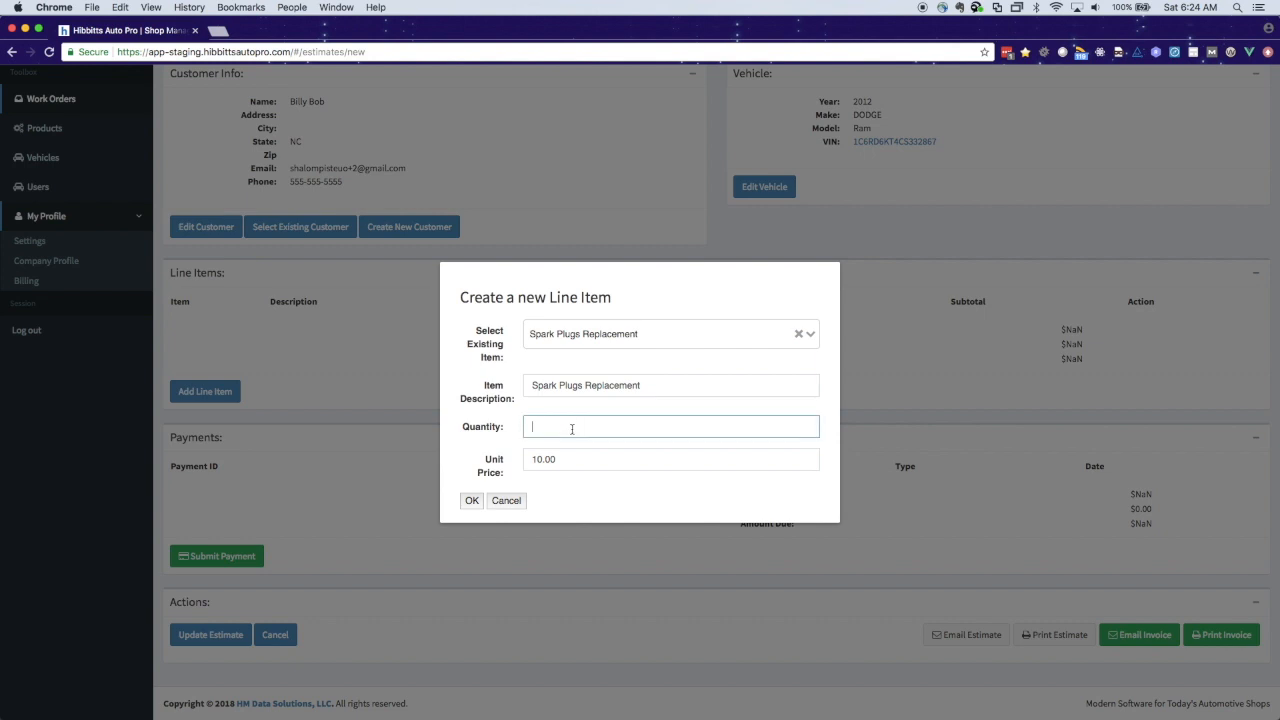
{"action": "type", "text": "8"}
{"action": "left_click", "coordinate": [470, 502]}
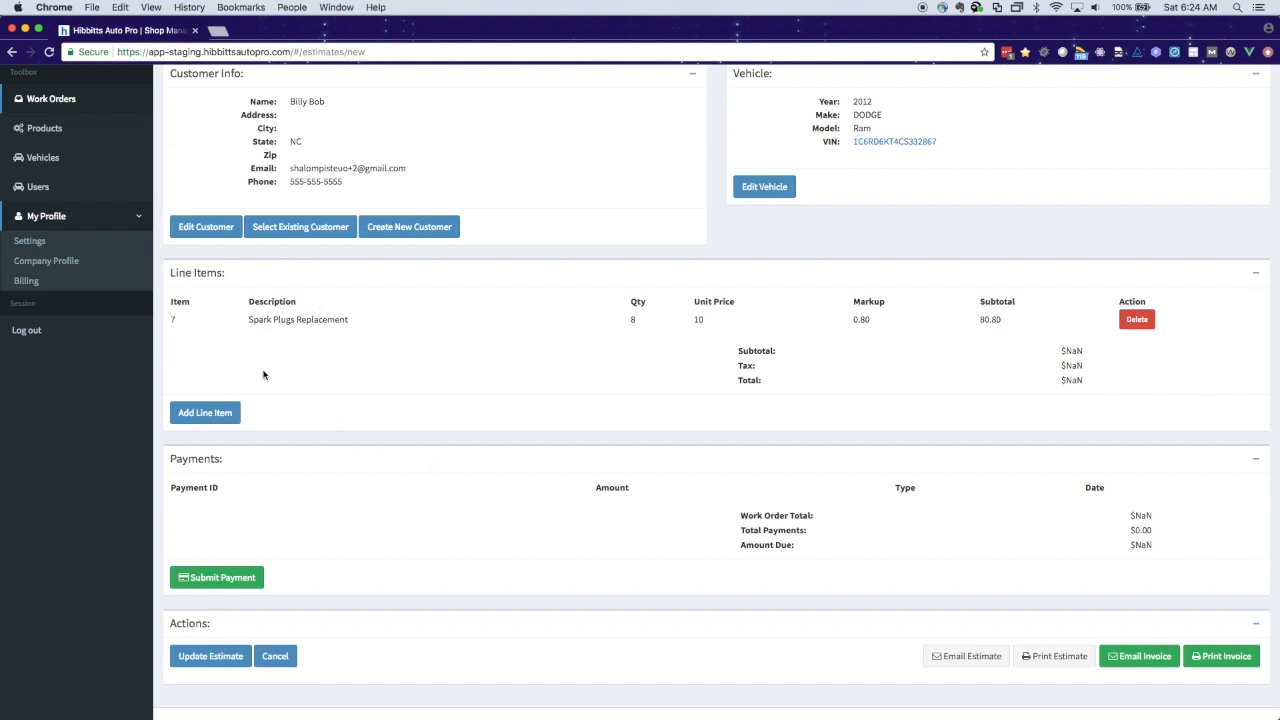
{"action": "left_click", "coordinate": [220, 662]}
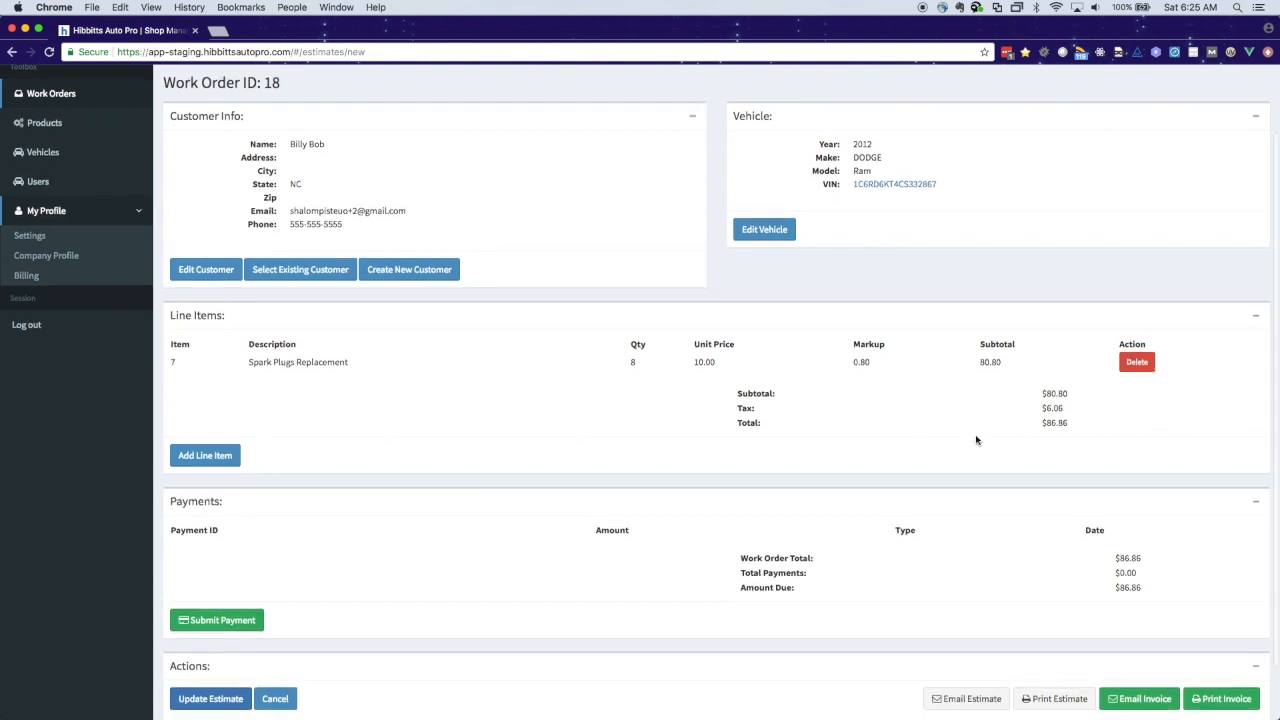
{"action": "scroll", "coordinate": [977, 440], "scroll_direction": "down", "scroll_amount": 2}
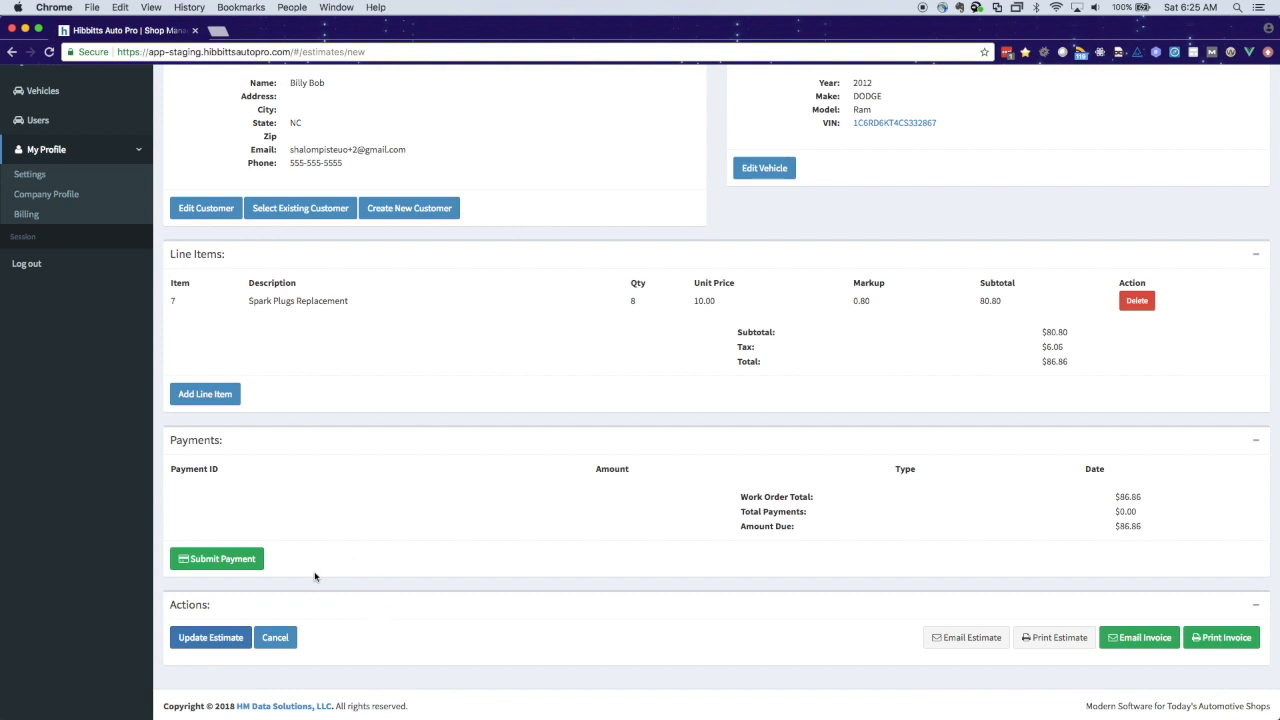
{"action": "left_click", "coordinate": [211, 560]}
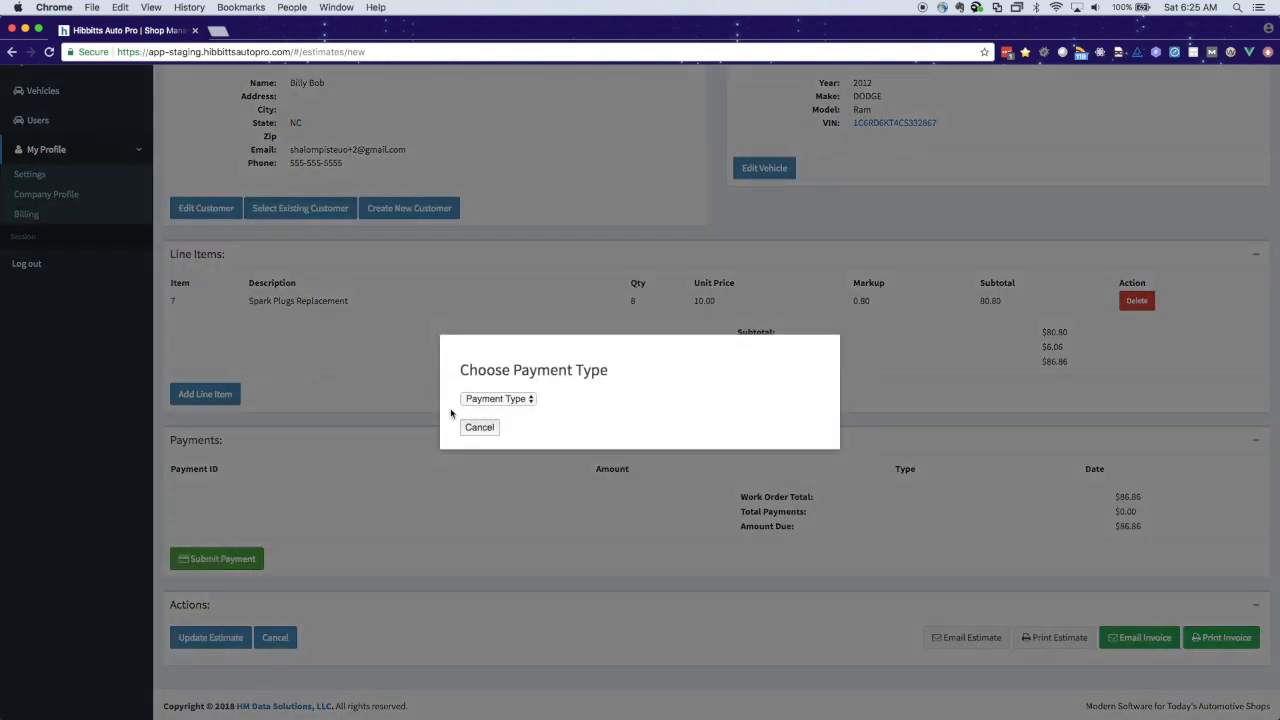
{"action": "left_click", "coordinate": [522, 400]}
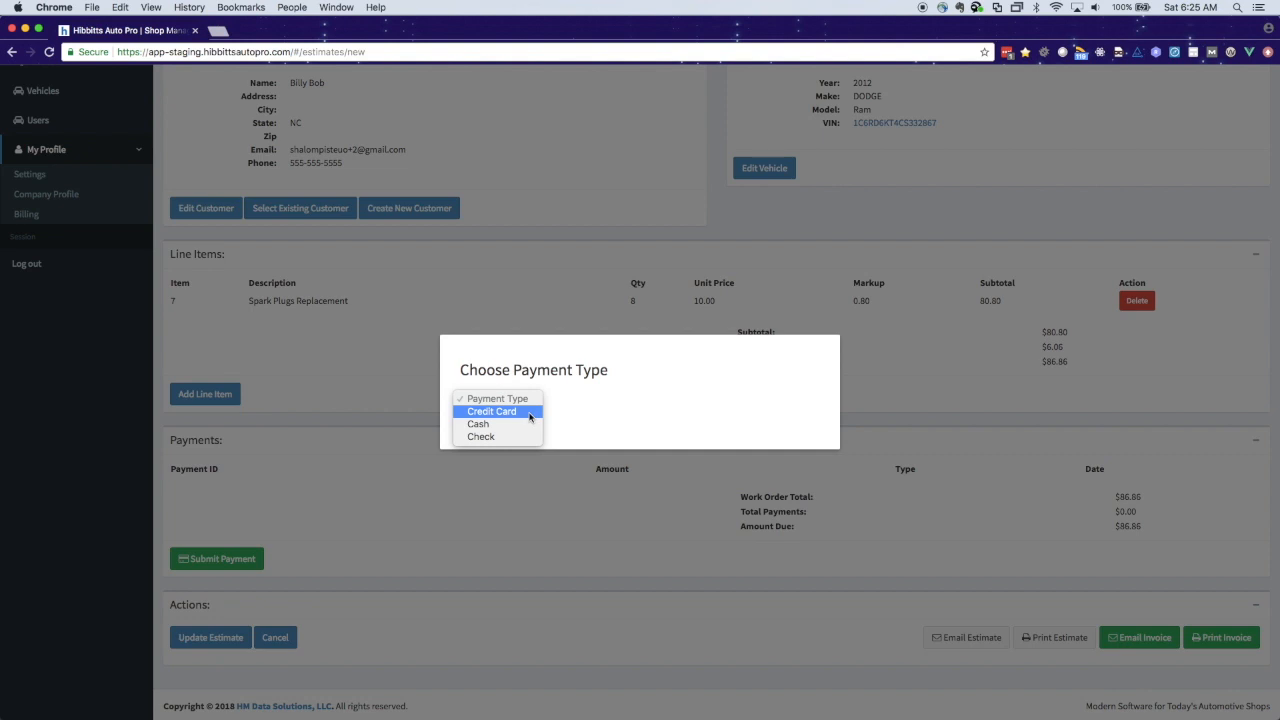
{"action": "left_click", "coordinate": [531, 417]}
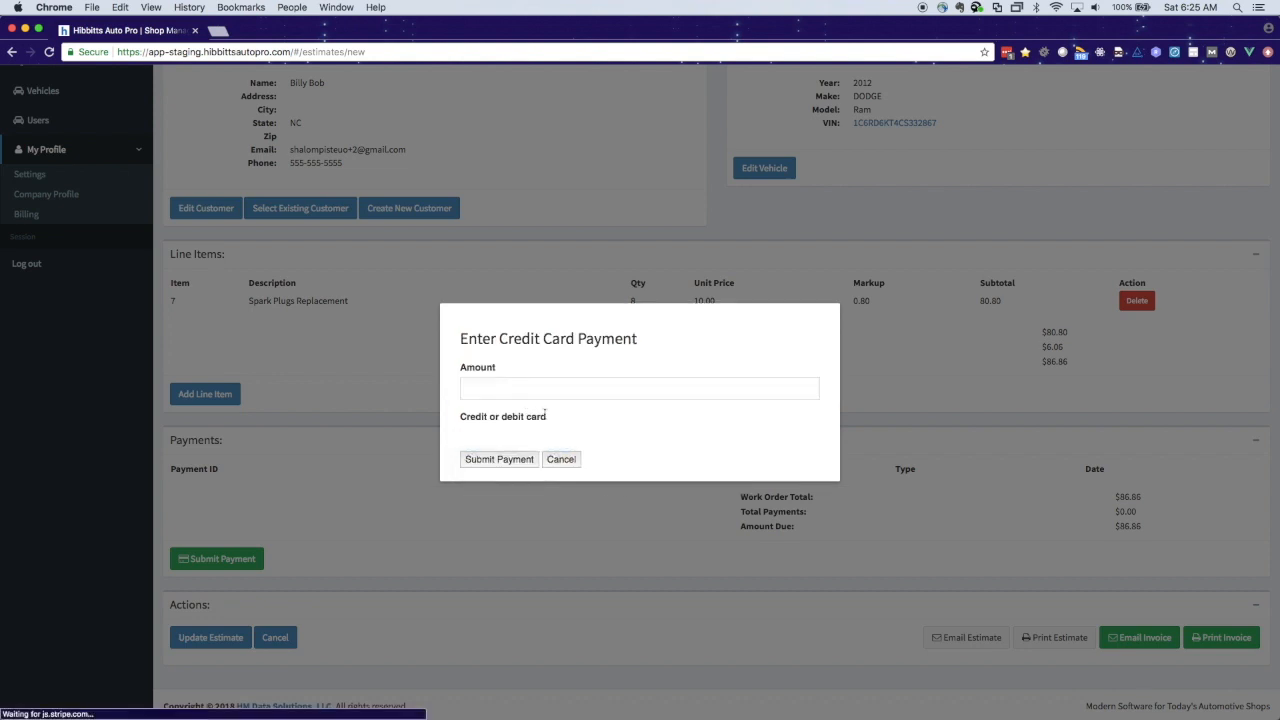
{"action": "left_click", "coordinate": [517, 385]}
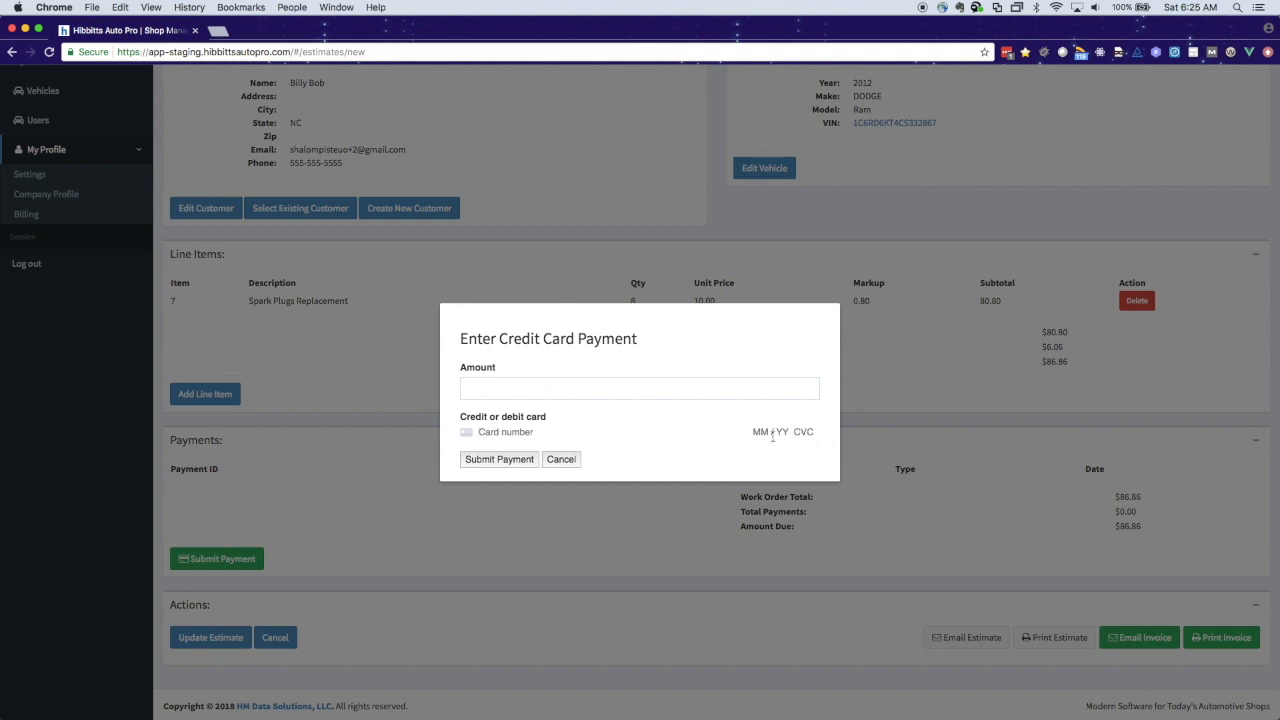
{"action": "left_click", "coordinate": [561, 459]}
- Record a cash payment of 35 on the work order and check the remaining amount due
{"action": "left_click", "coordinate": [192, 561]}
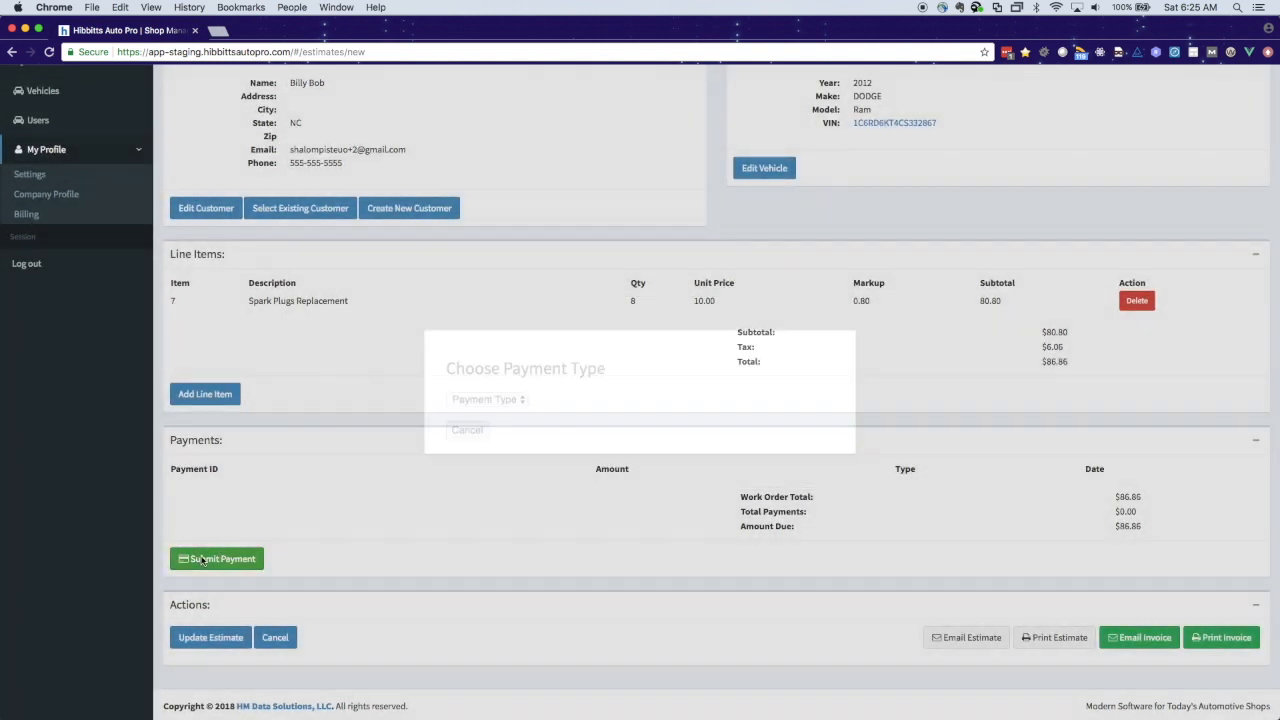
{"action": "left_click", "coordinate": [487, 400]}
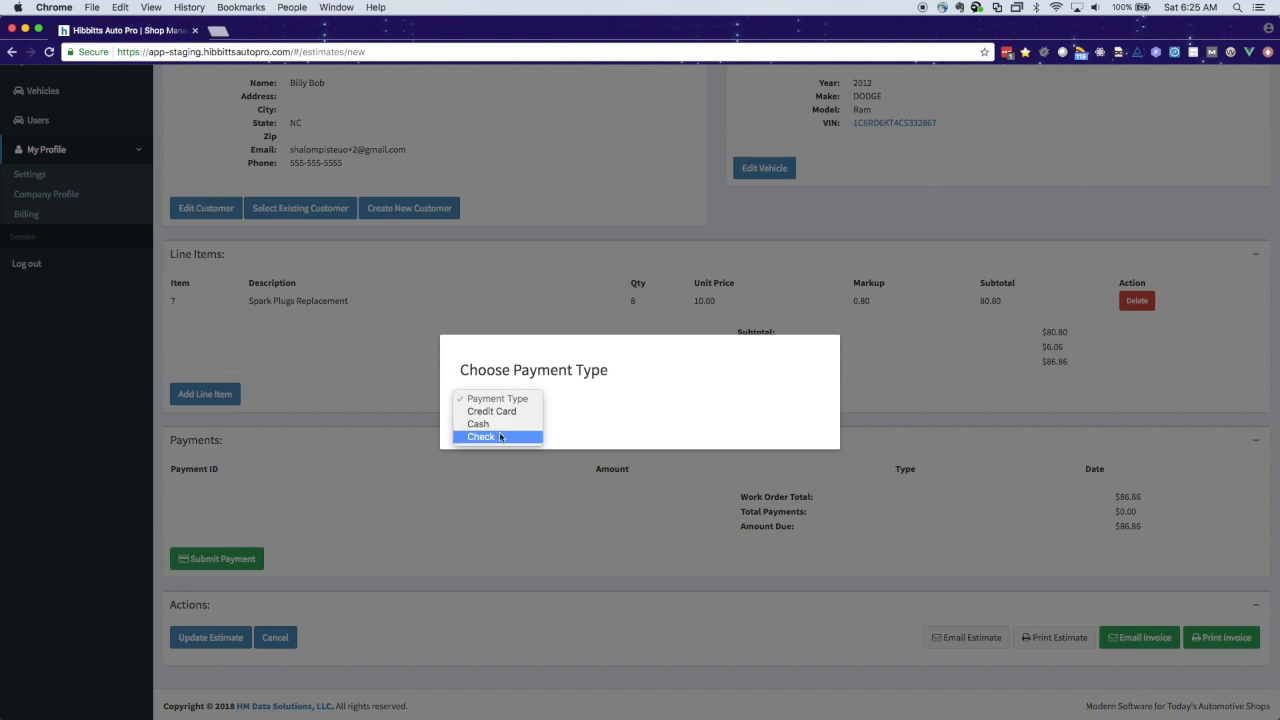
{"action": "left_click", "coordinate": [502, 427]}
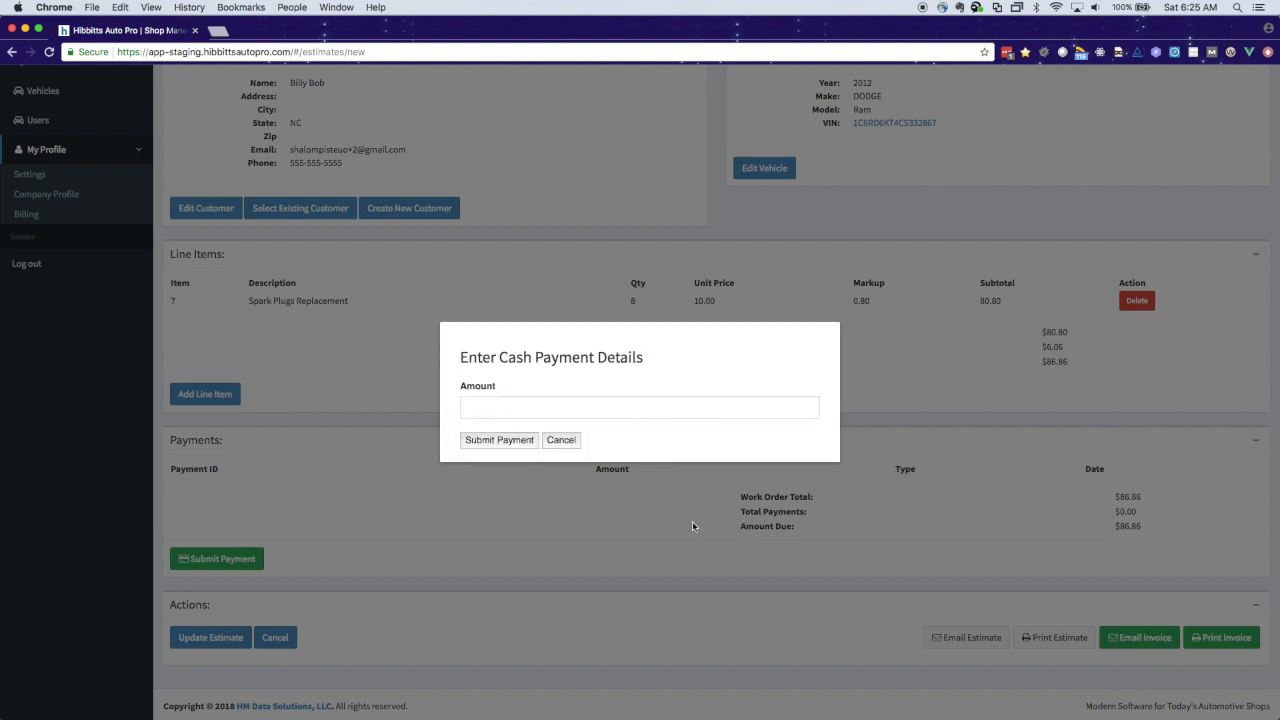
{"action": "left_click", "coordinate": [548, 410]}
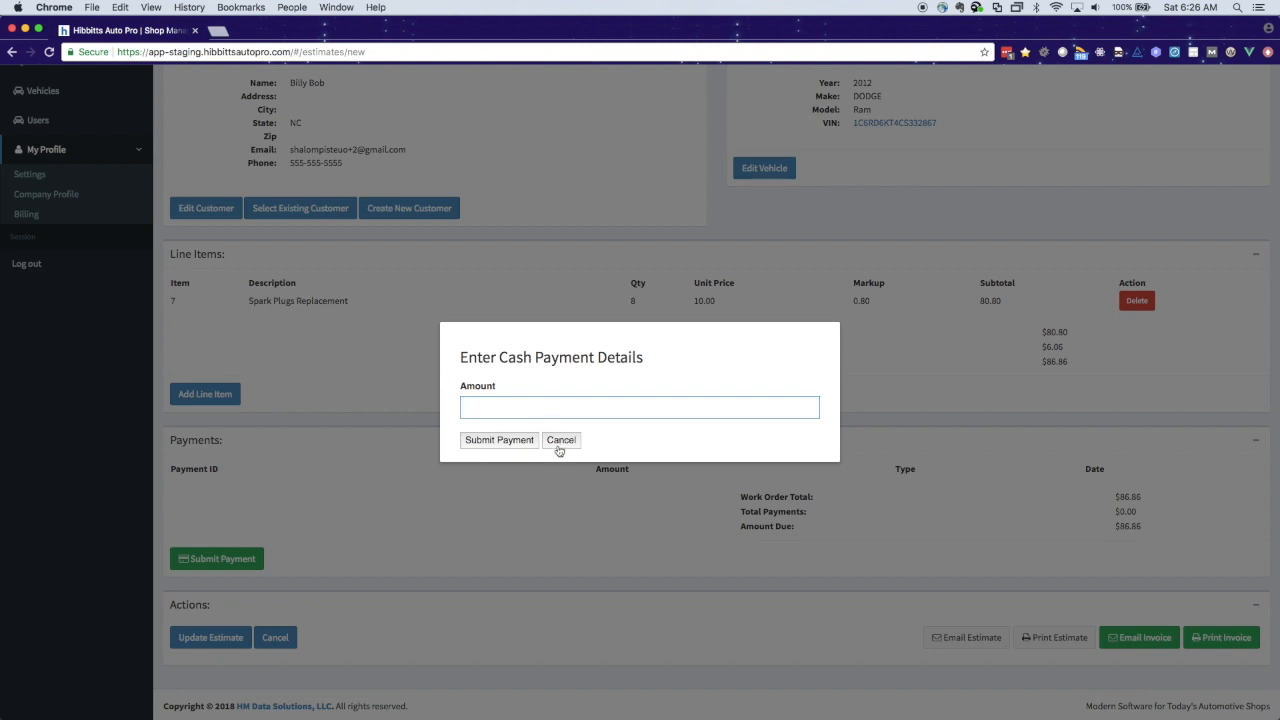
{"action": "left_click", "coordinate": [575, 408]}
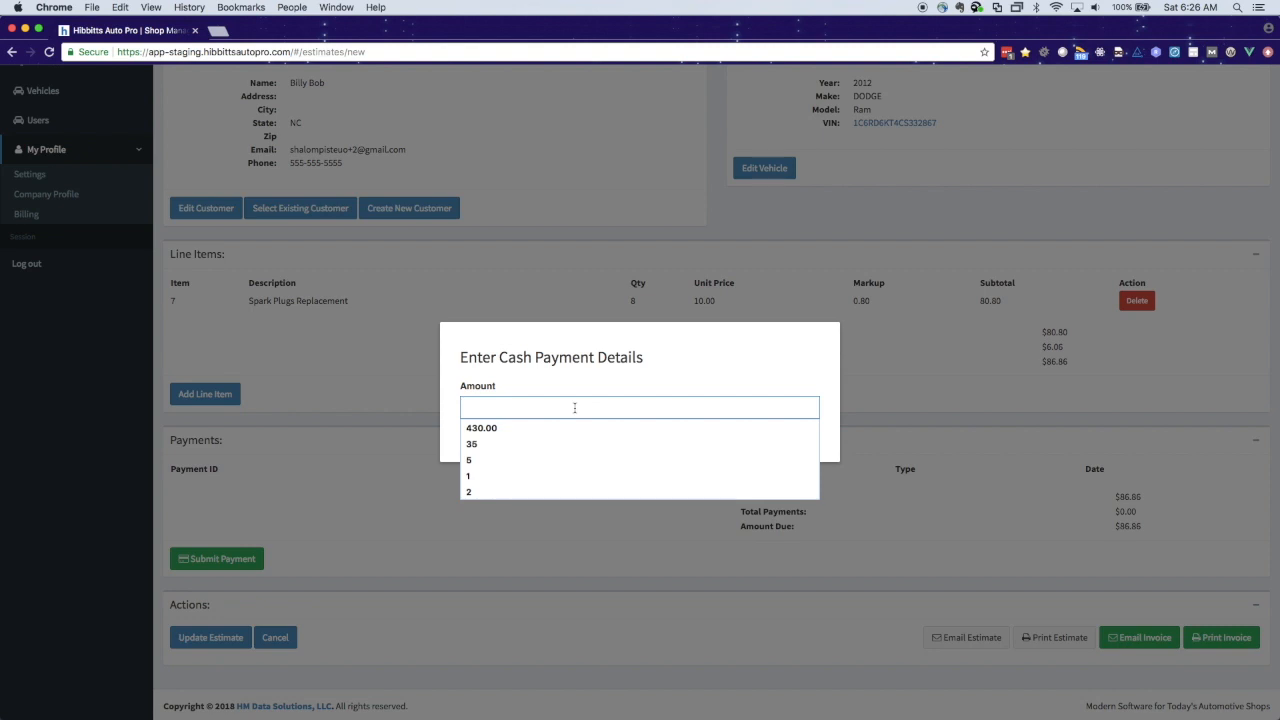
{"action": "left_click", "coordinate": [513, 446]}
{"action": "left_click", "coordinate": [517, 441]}
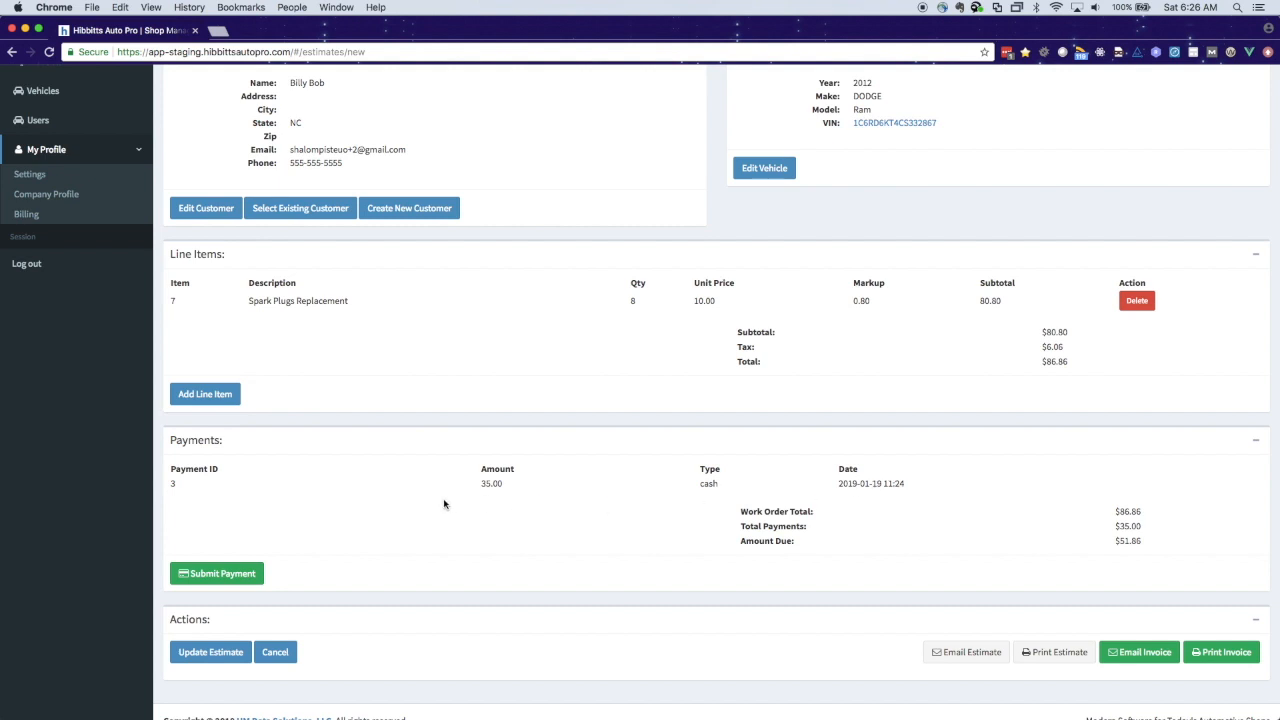
{"action": "left_click", "coordinate": [480, 484]}
{"action": "left_click_drag", "start_coordinate": [1119, 542], "coordinate": [1151, 546]}
- Open the print preview of the estimate from the work order's actions
{"action": "scroll", "coordinate": [851, 637], "scroll_direction": "down", "scroll_amount": 1}
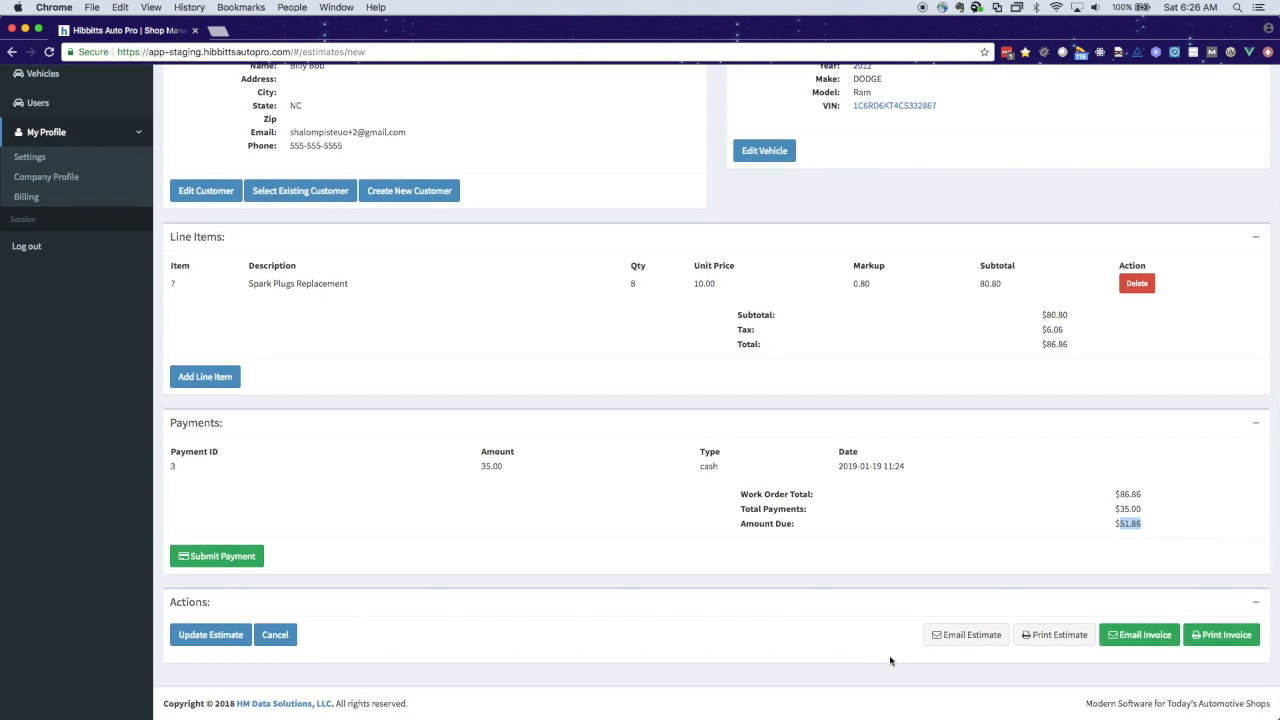
{"action": "left_click", "coordinate": [966, 651]}
{"action": "left_click", "coordinate": [1054, 635]}
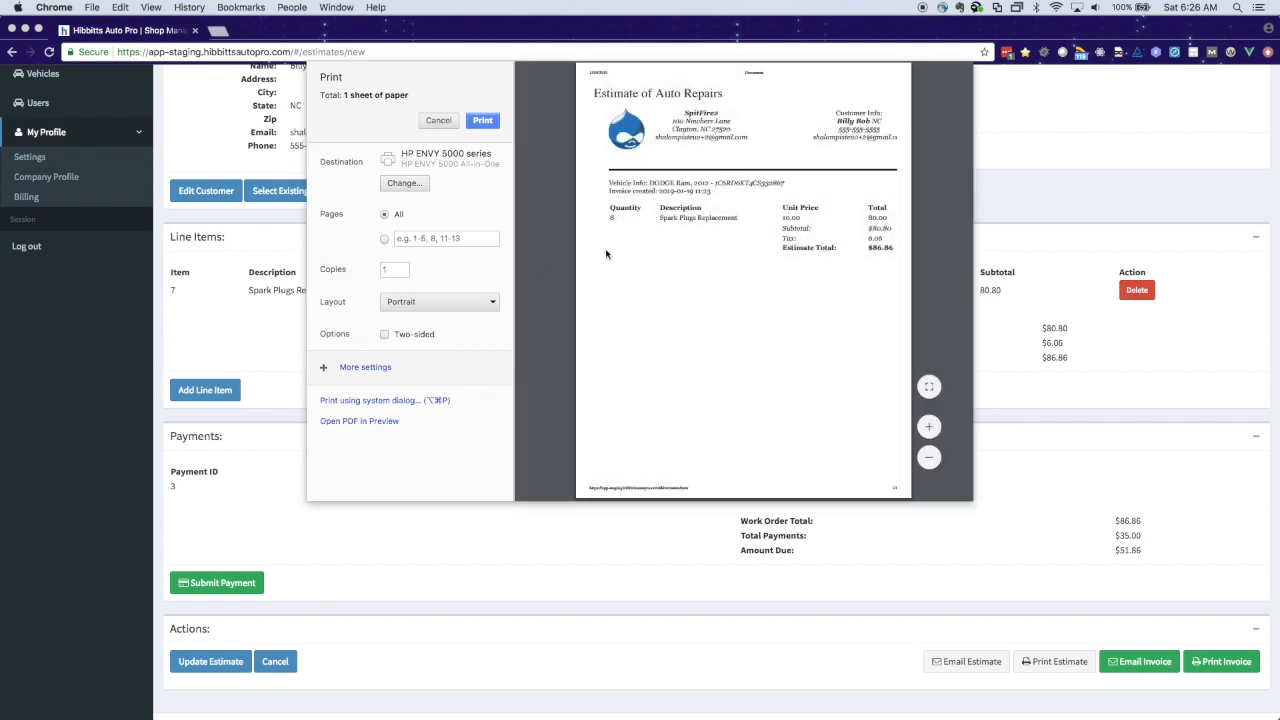
- Close the estimate's print preview without printing and save the updated estimate
{"action": "left_click", "coordinate": [437, 121]}
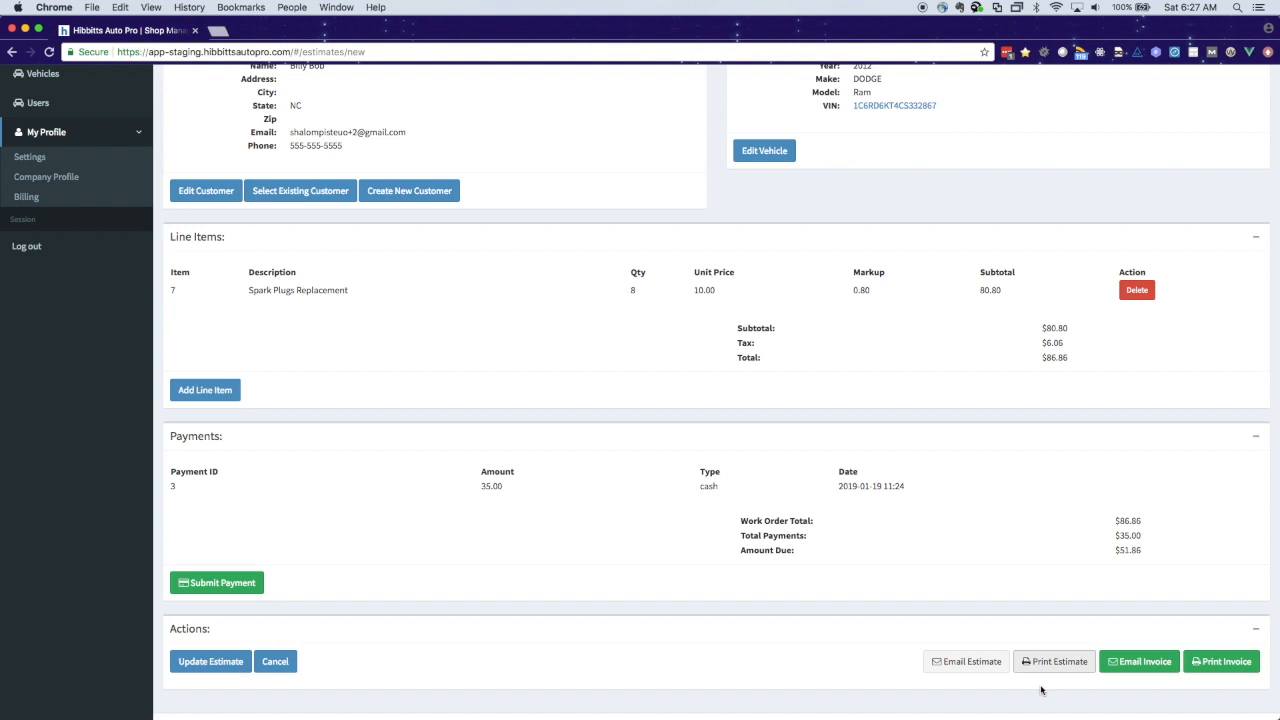
{"action": "left_click", "coordinate": [1218, 684]}
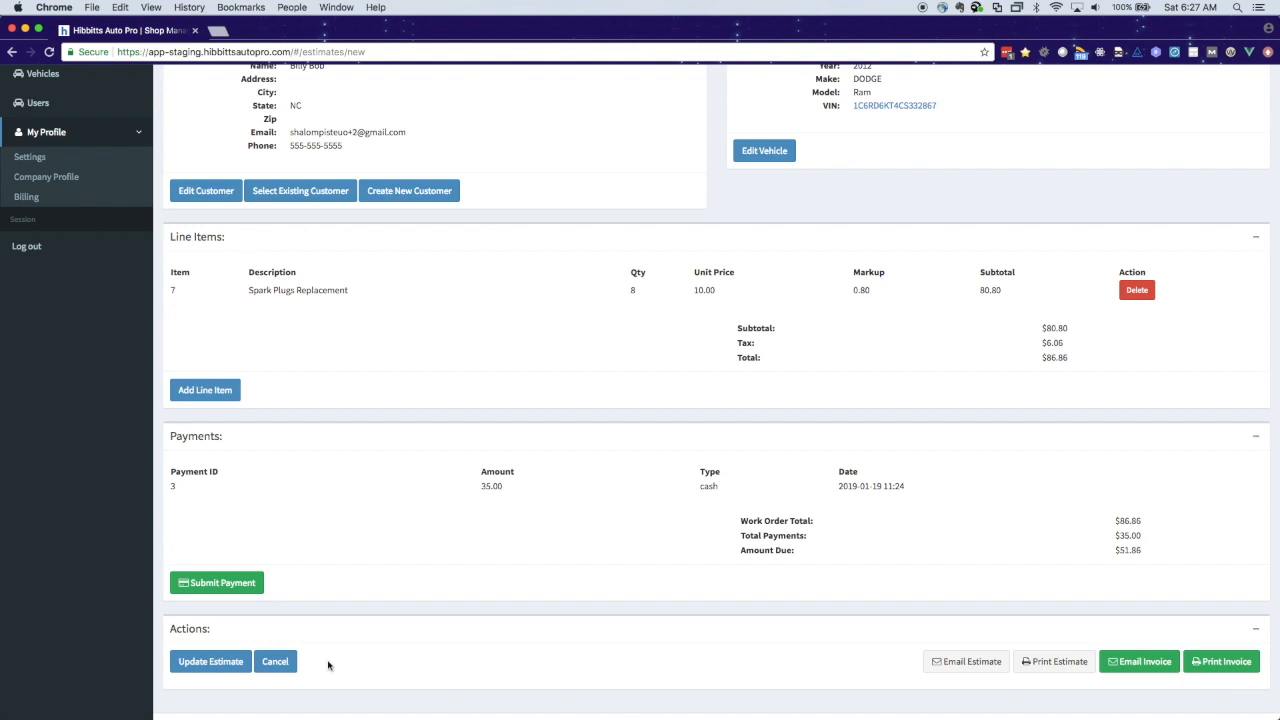
{"action": "left_click", "coordinate": [192, 667]}
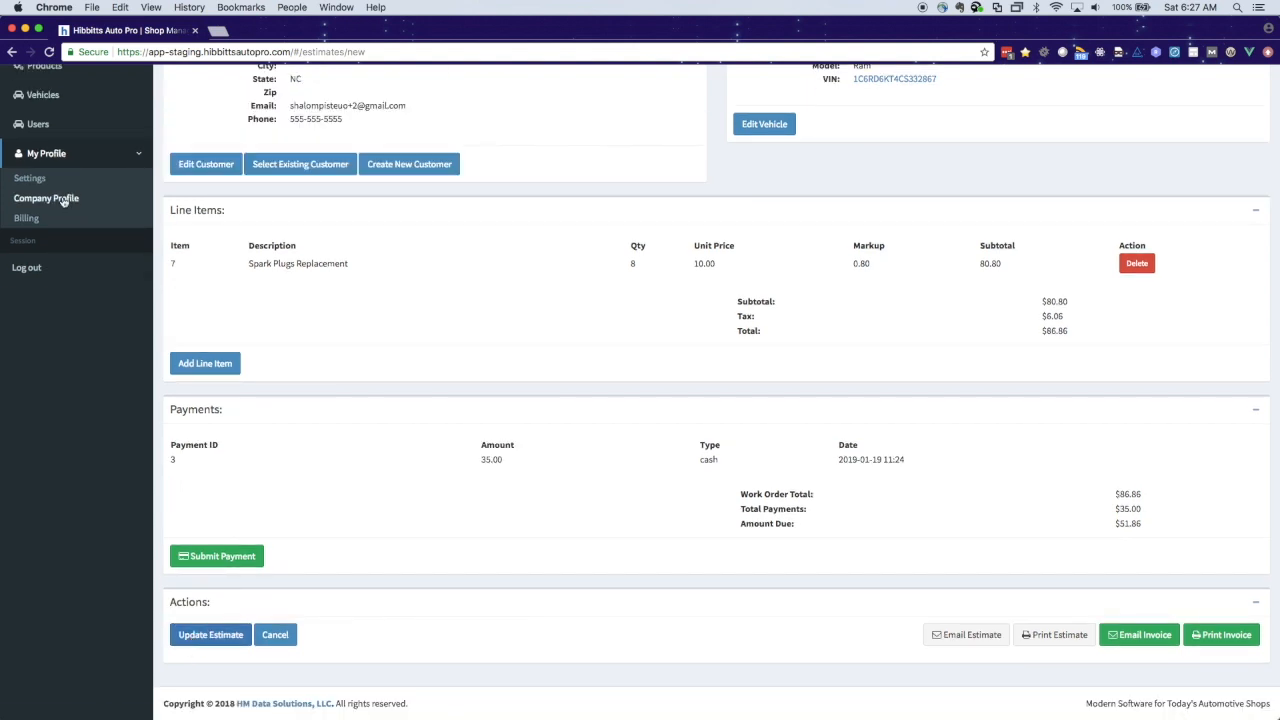
- Return to the list of open work orders and check the vehicle and customer details of the newly created work order
{"action": "scroll", "coordinate": [38, 236], "scroll_direction": "up", "scroll_amount": 2}
{"action": "scroll", "coordinate": [38, 236], "scroll_direction": "up", "scroll_amount": 1}
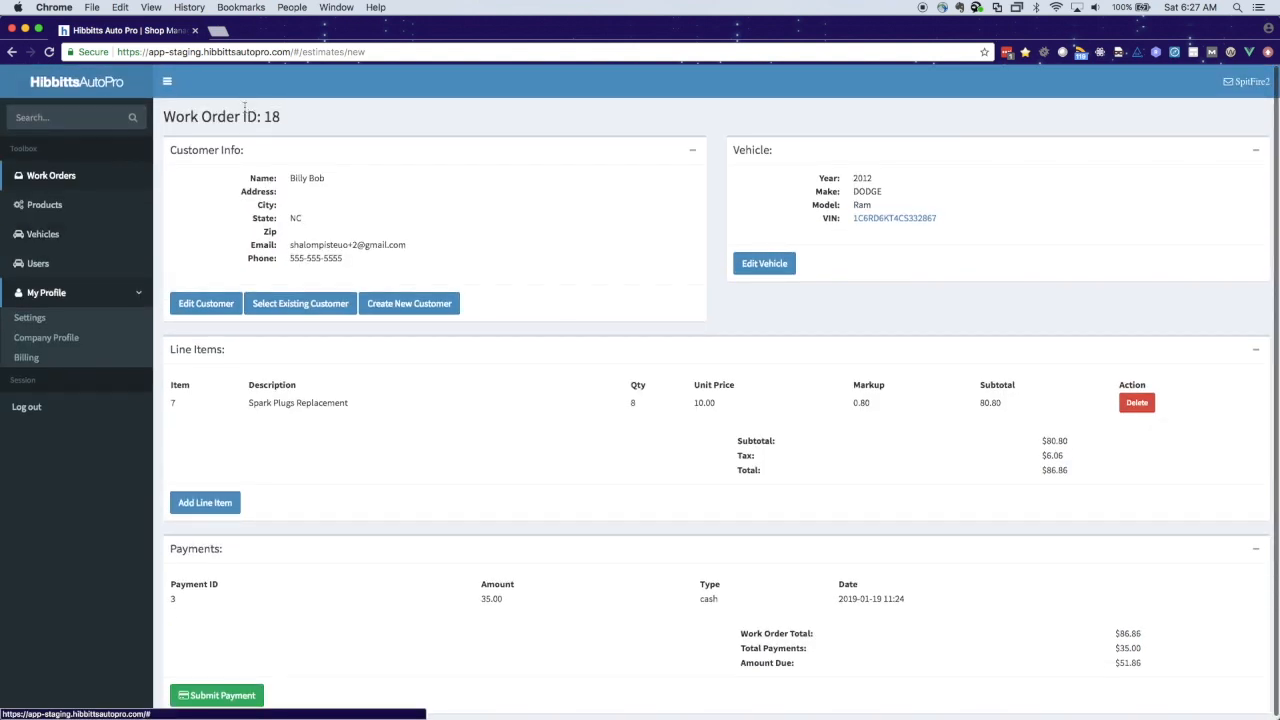
{"action": "left_click", "coordinate": [62, 181]}
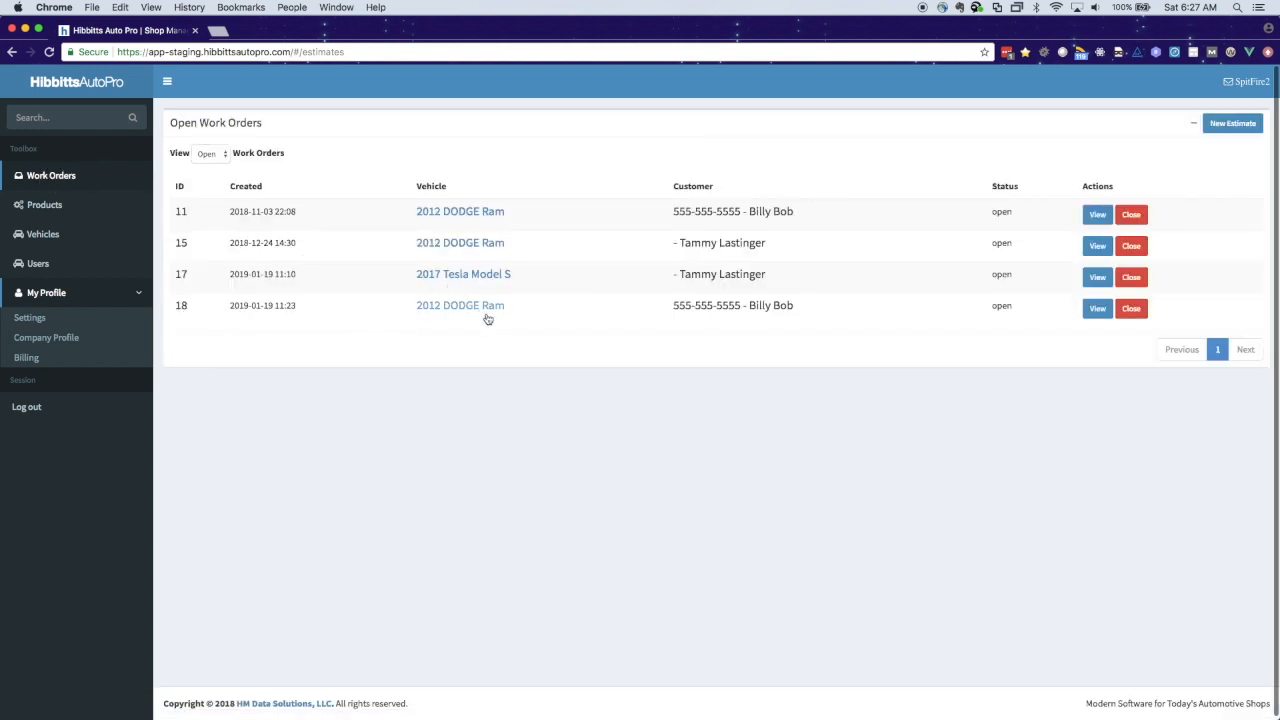
{"action": "left_click_drag", "start_coordinate": [169, 305], "coordinate": [662, 352]}
{"action": "left_click", "coordinate": [796, 328]}
{"action": "left_click_drag", "start_coordinate": [802, 306], "coordinate": [664, 310]}
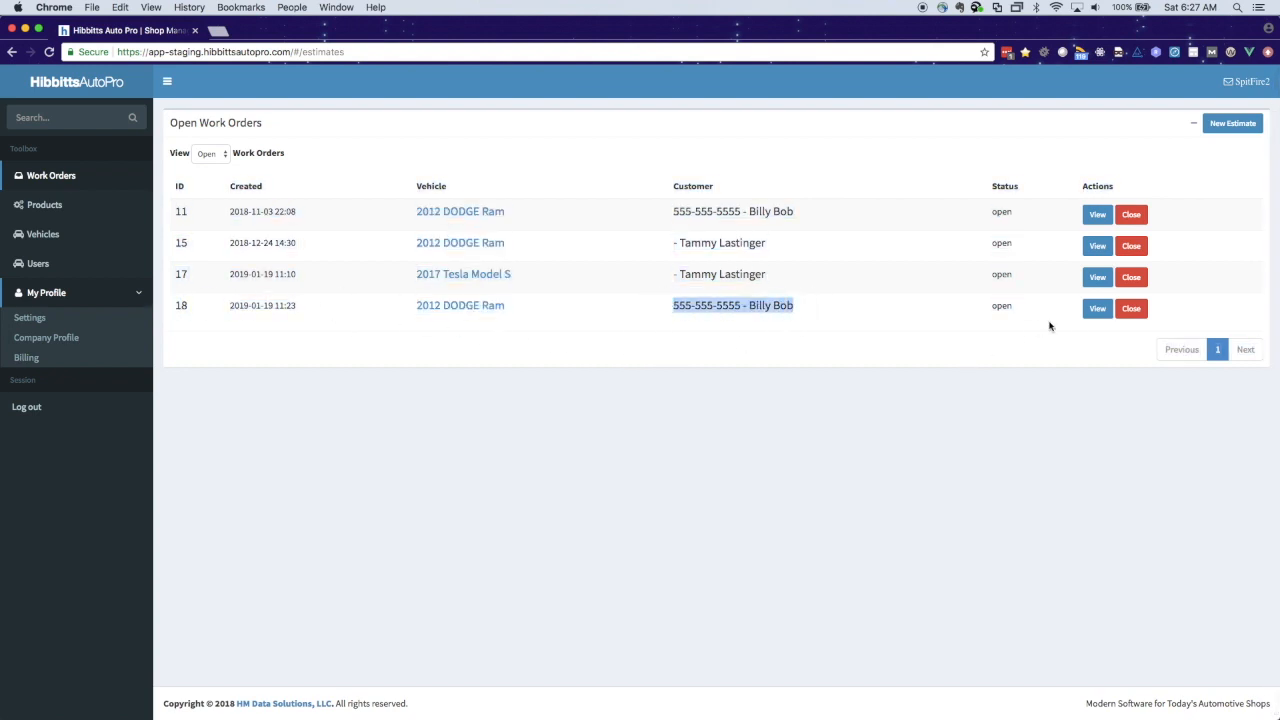